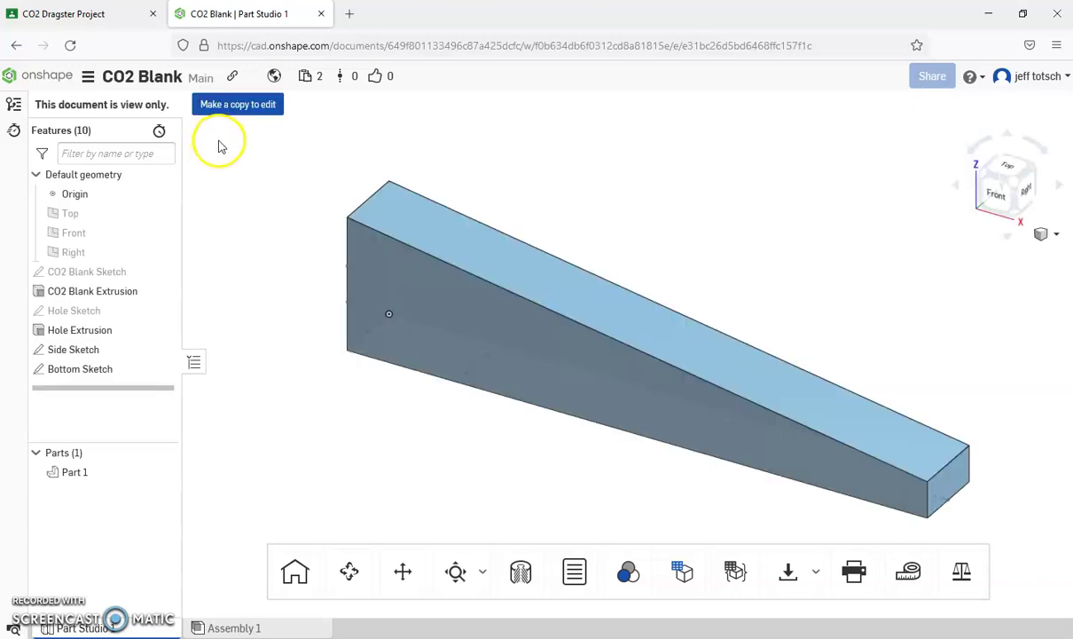
Copy the CO2 Blank into an editable document named with the user's name plus 'CO2'
left_click(248, 114)
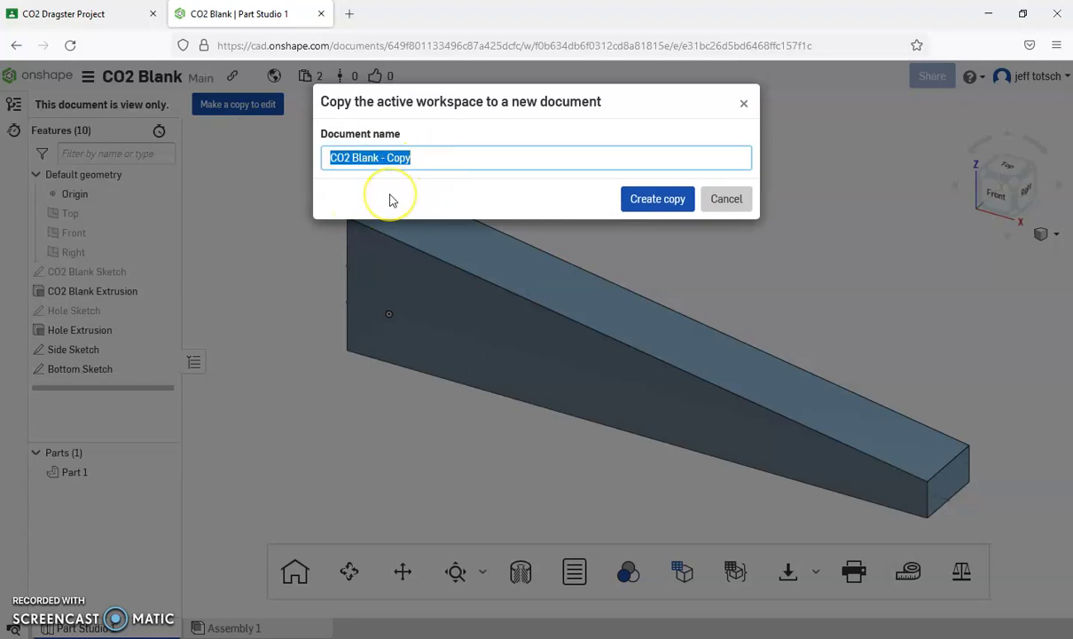
type("Mr T CO2")
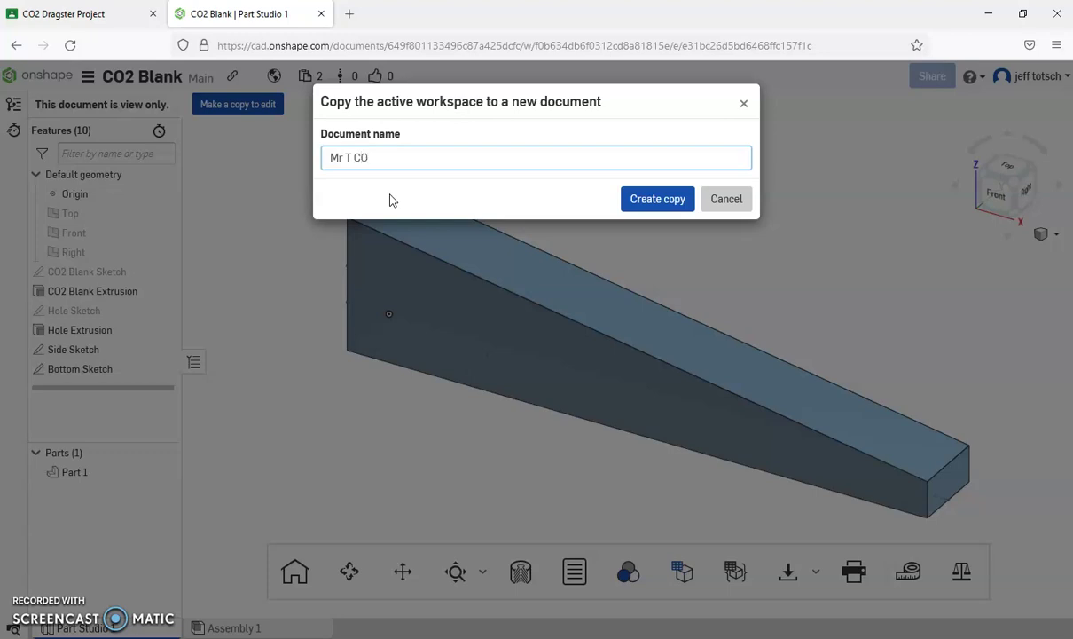
left_click(661, 197)
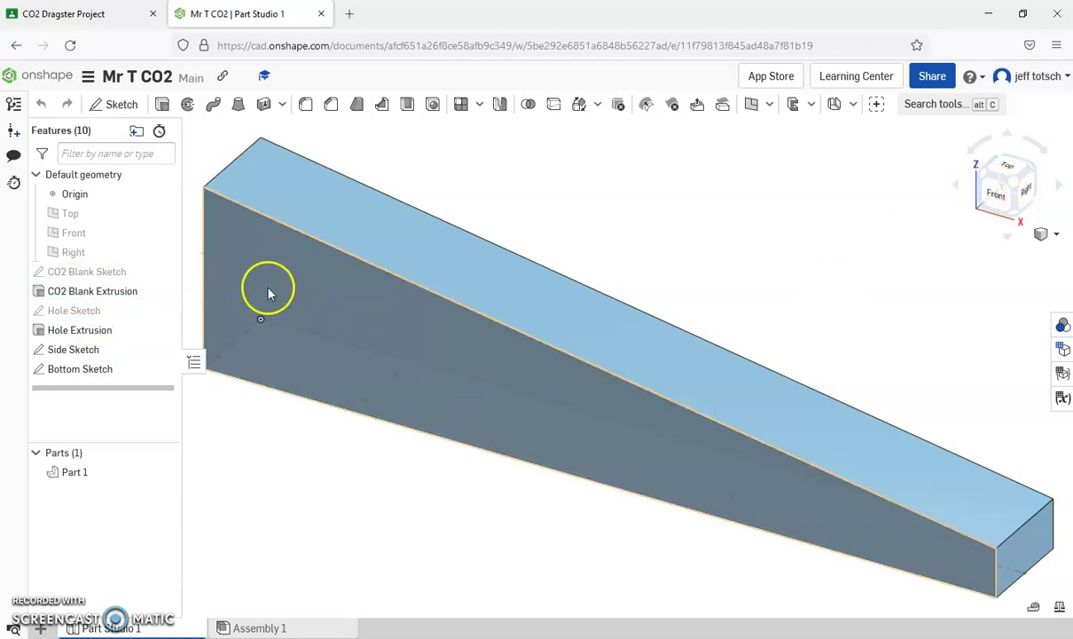
Edit the Side Sketch from the feature list, aligned to the Front view and fitted on screen
scroll(508, 423, "down", 2)
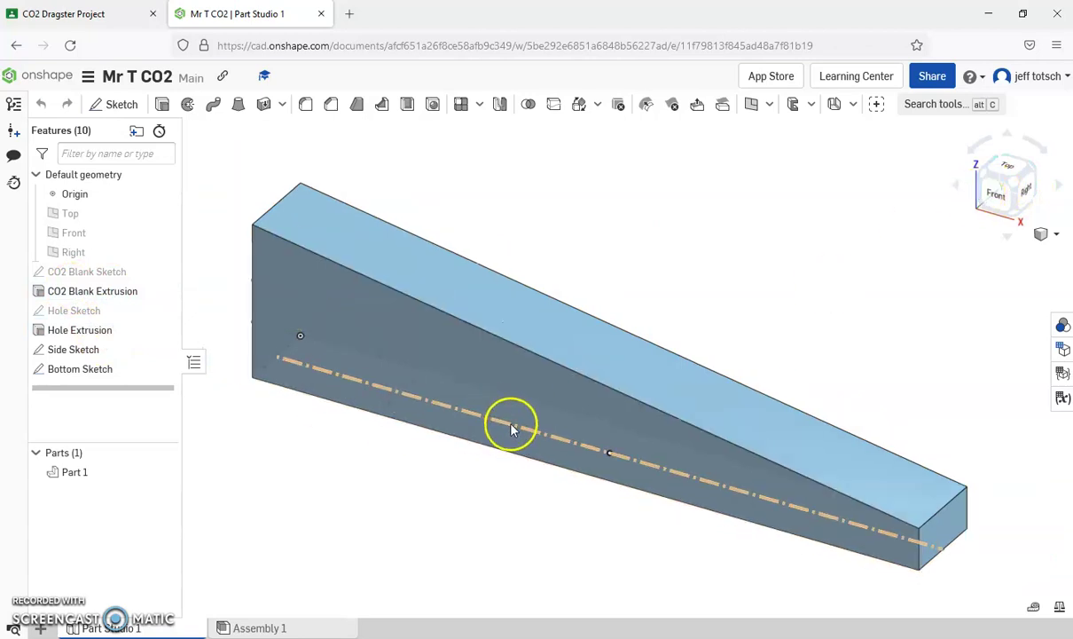
left_click(983, 193)
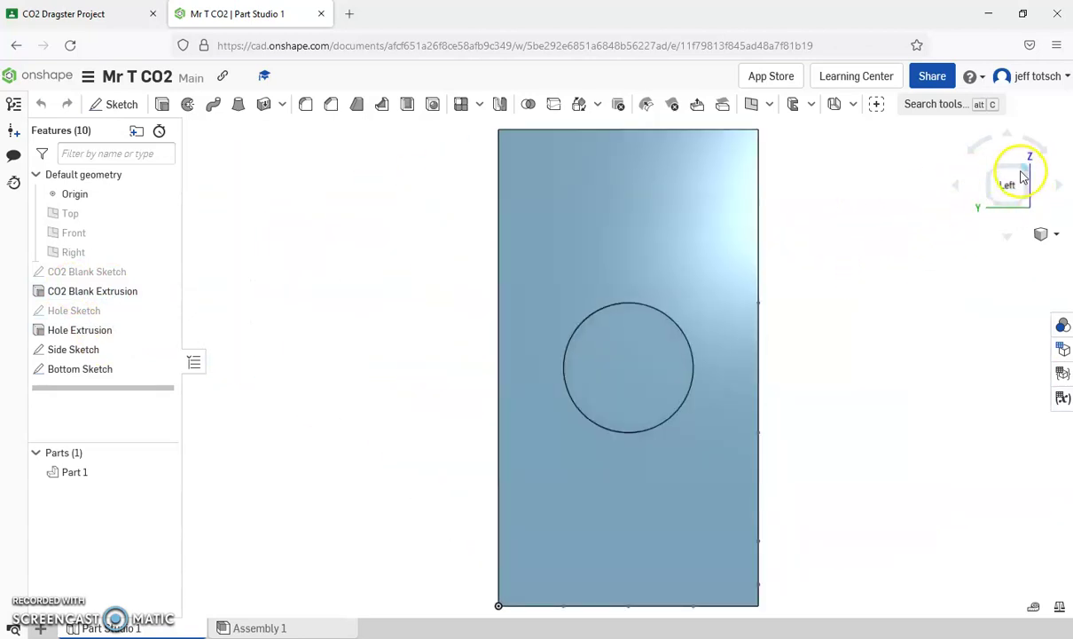
left_click(1026, 170)
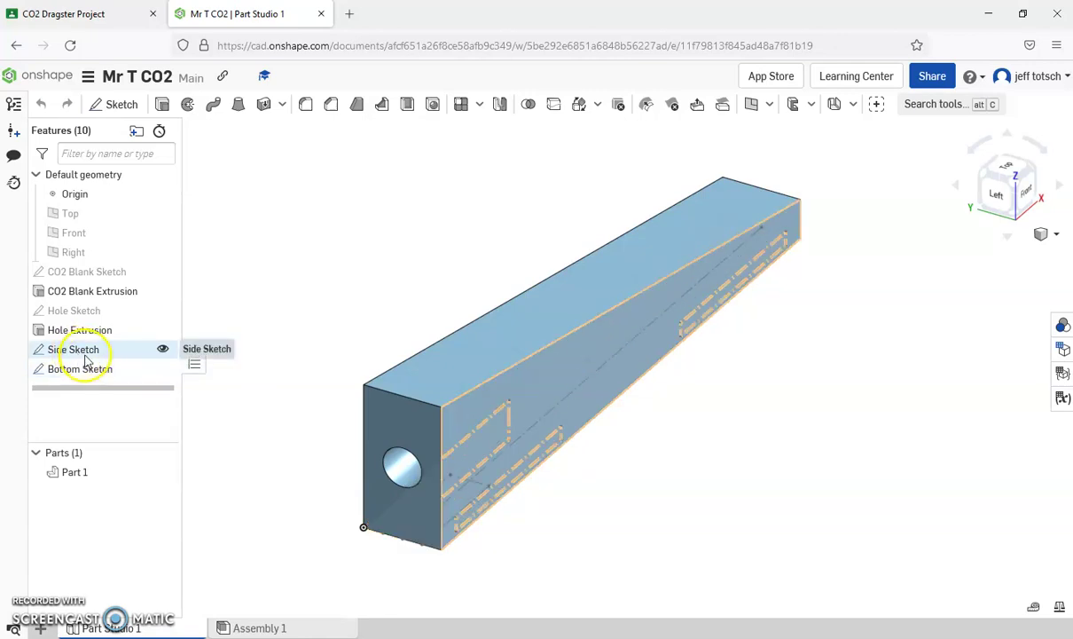
double_click(113, 351)
left_click(1027, 202)
mouse_move(256, 515)
right_mouse_down()
mouse_move(261, 498)
mouse_move(318, 485)
right_mouse_up()
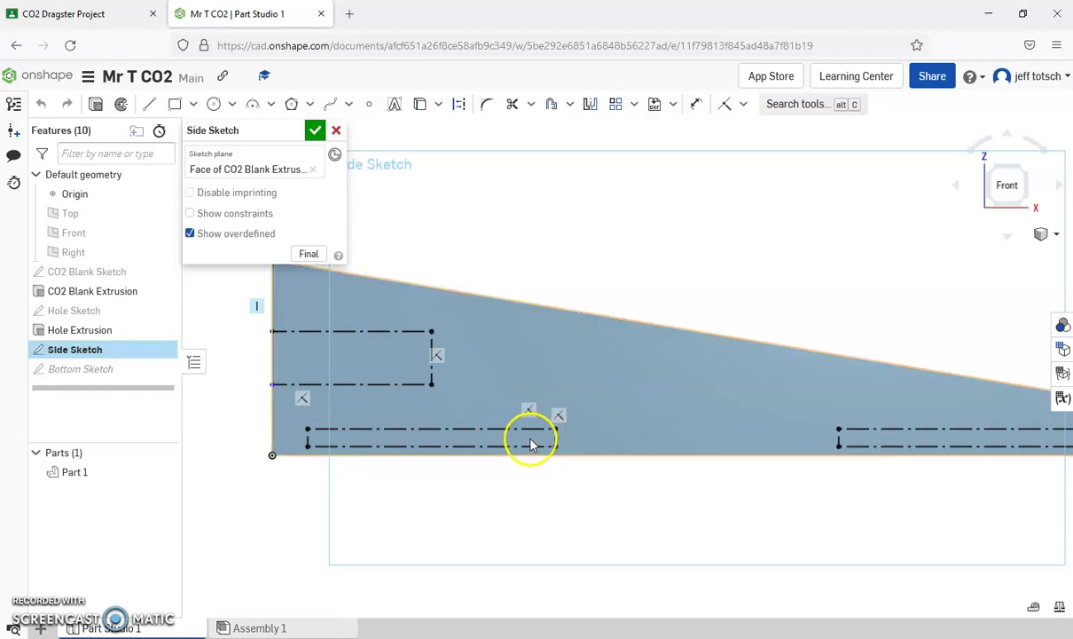
scroll(814, 460, "down", 3)
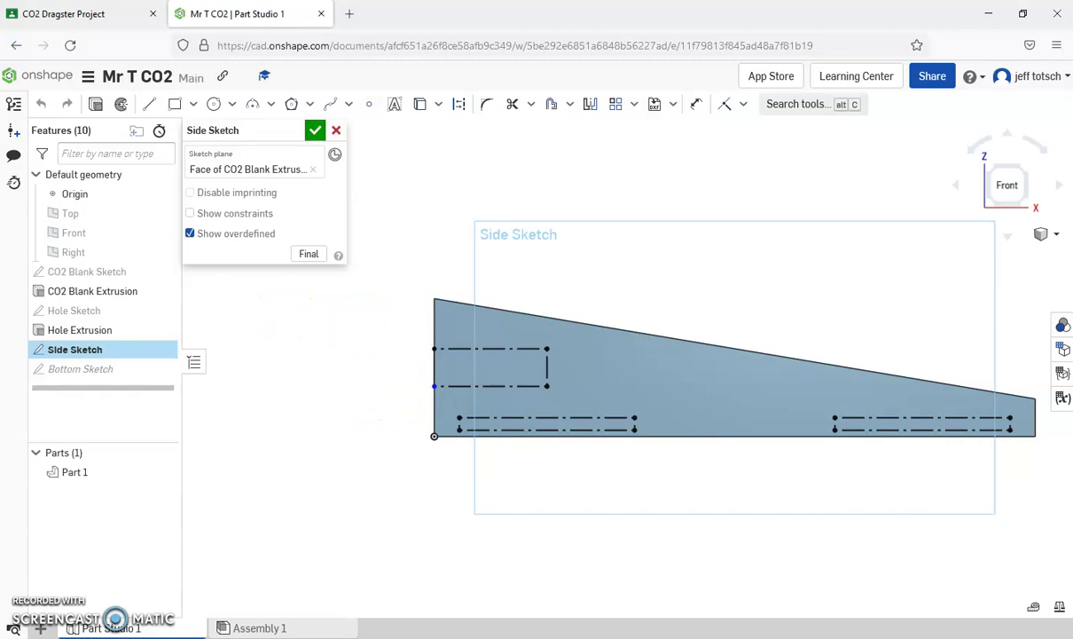
Draw a three-segment line profile from the block's front edge down to the rear bottom corner
left_click(149, 105)
left_click(434, 330)
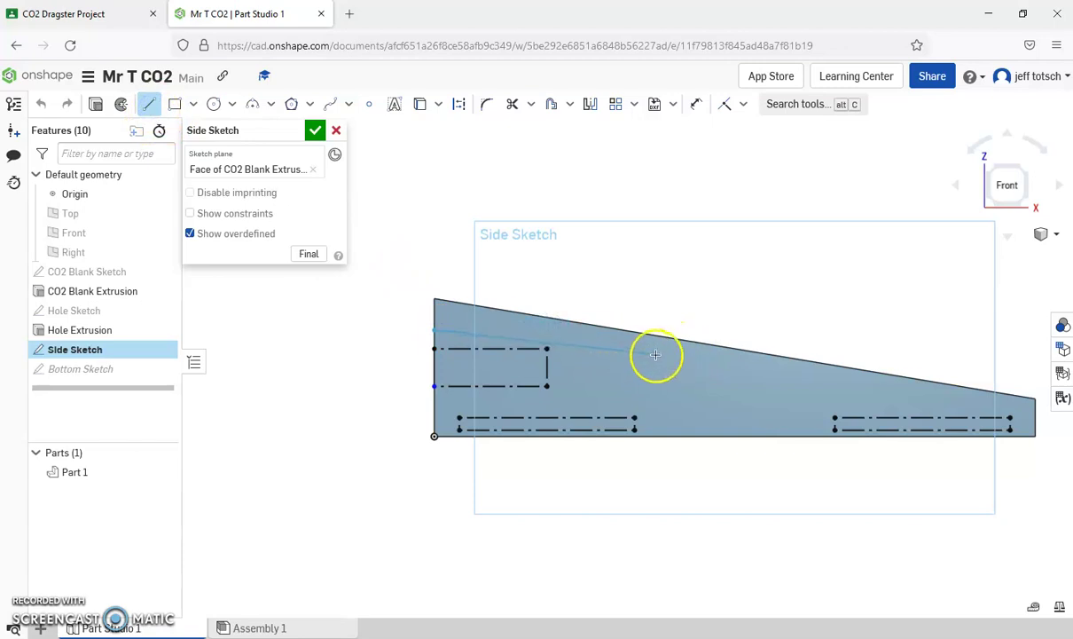
left_click(632, 340)
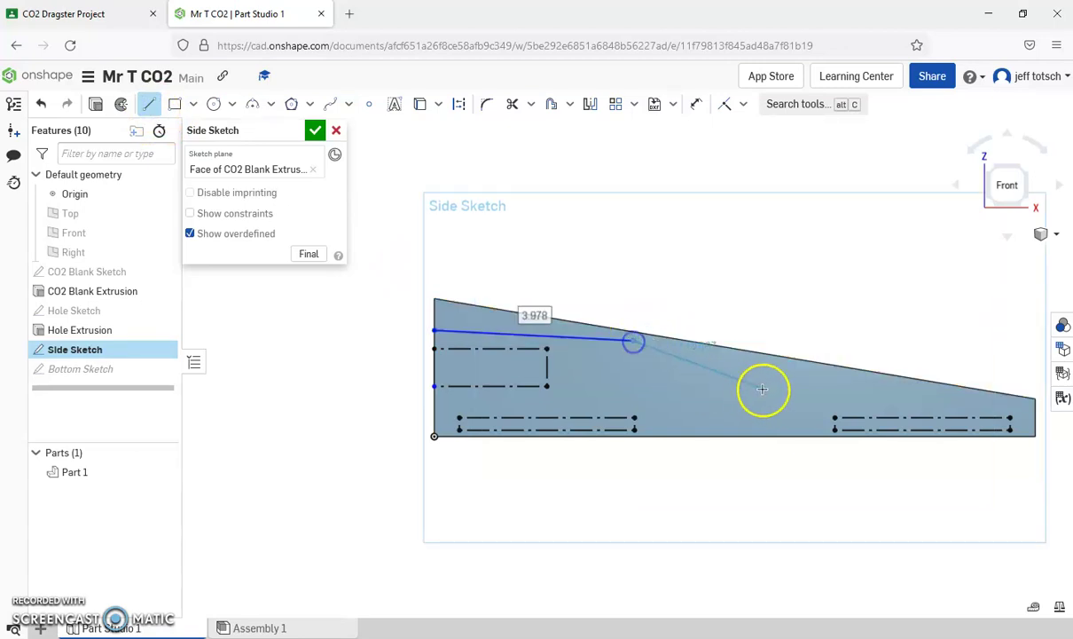
left_click(738, 406)
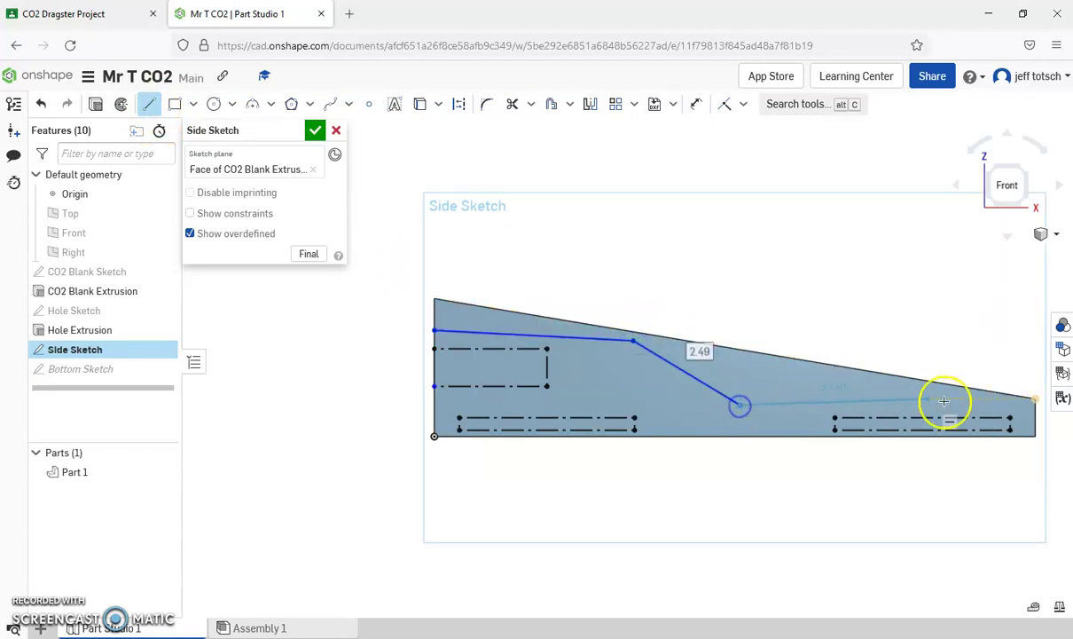
left_click(1034, 434)
key("Escape")
Pan the sketch, then open the CO2specsR4.pdf design envelope from the Classroom assignment
scroll(839, 432, "up", 2)
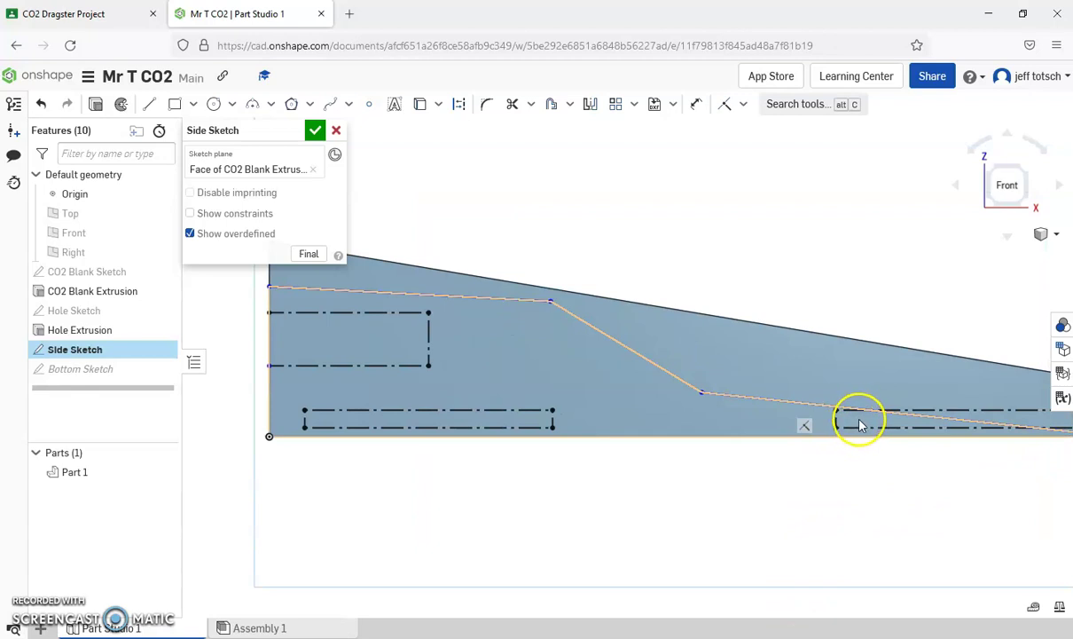
middle_click_drag(902, 427, 790, 436)
middle_click_drag(623, 573, 736, 553)
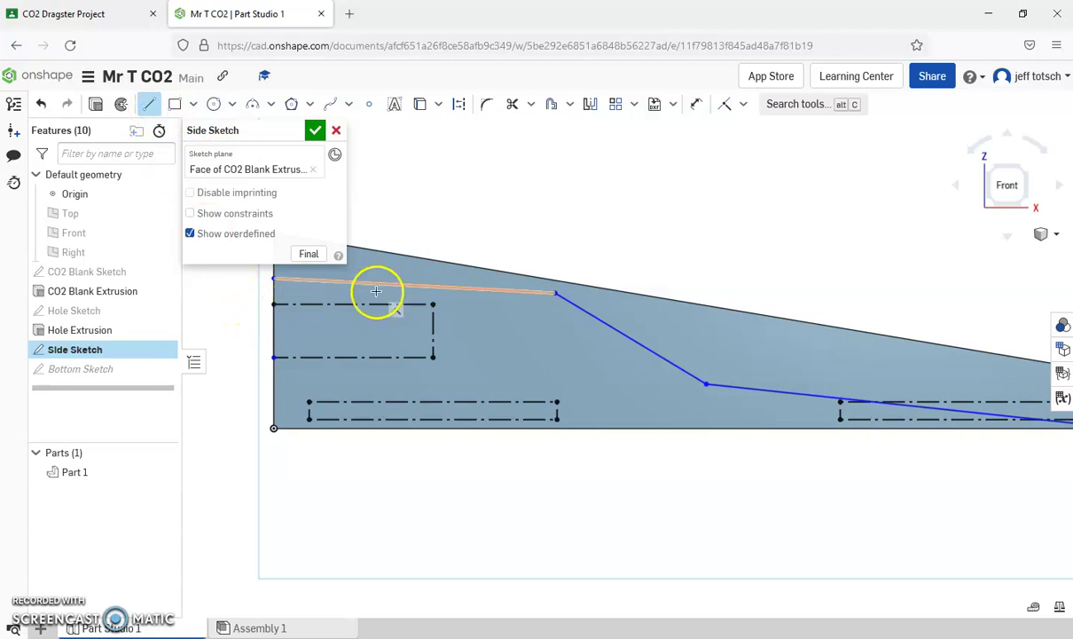
left_click(96, 14)
left_click(669, 266)
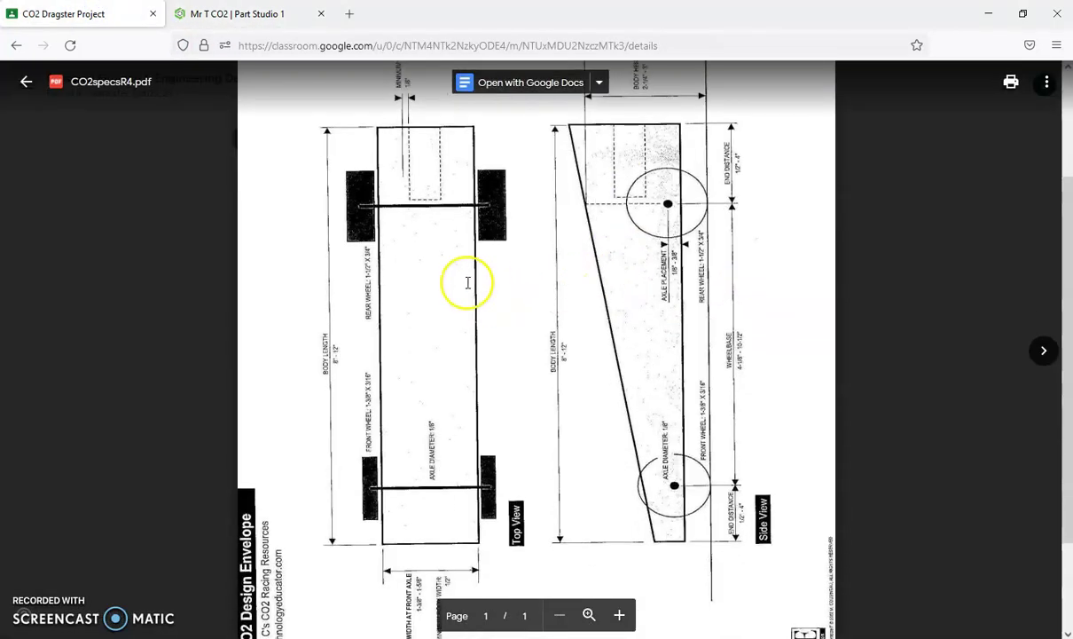
Scroll through the CO2specsR4.pdf drawing, then return to the Onshape side sketch
scroll(465, 279, "down", 1)
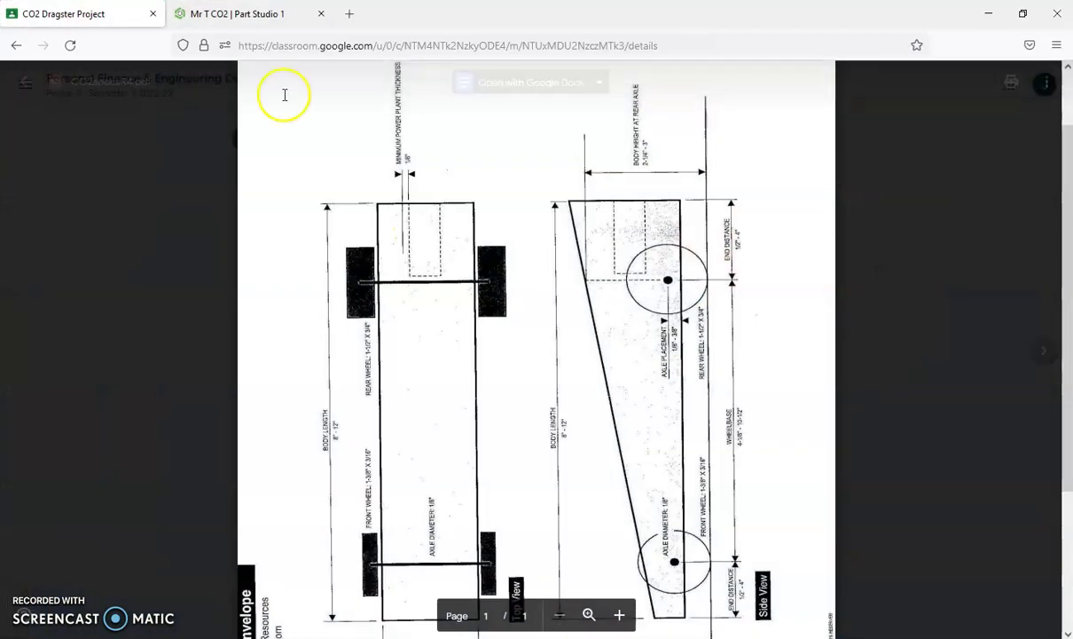
left_click(240, 13)
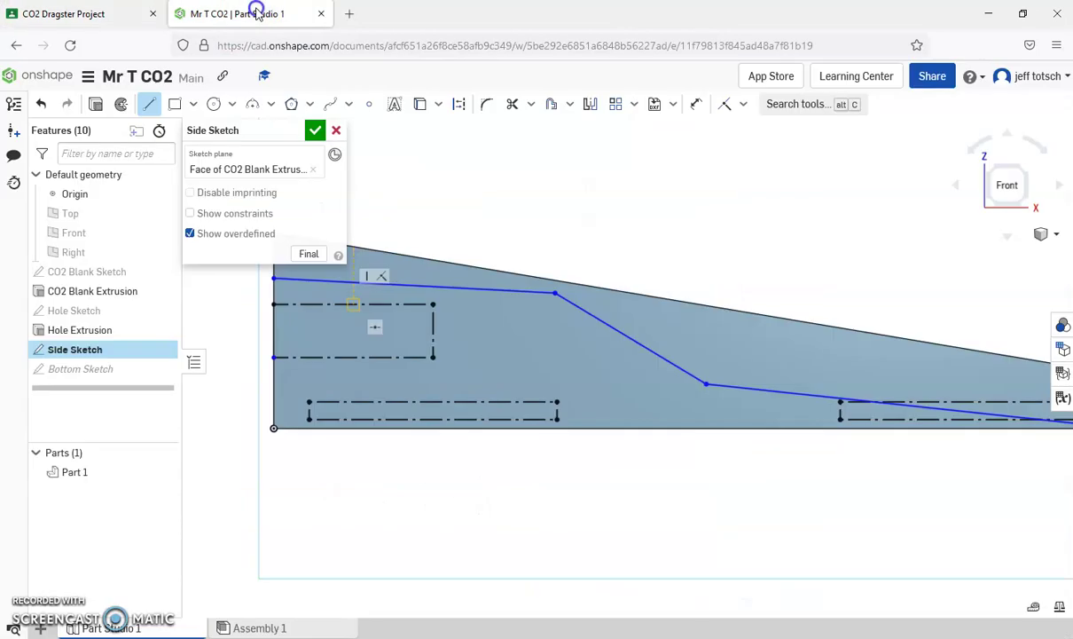
Add one more line, fit the view, then undo the drawn profile lines
left_click(530, 427)
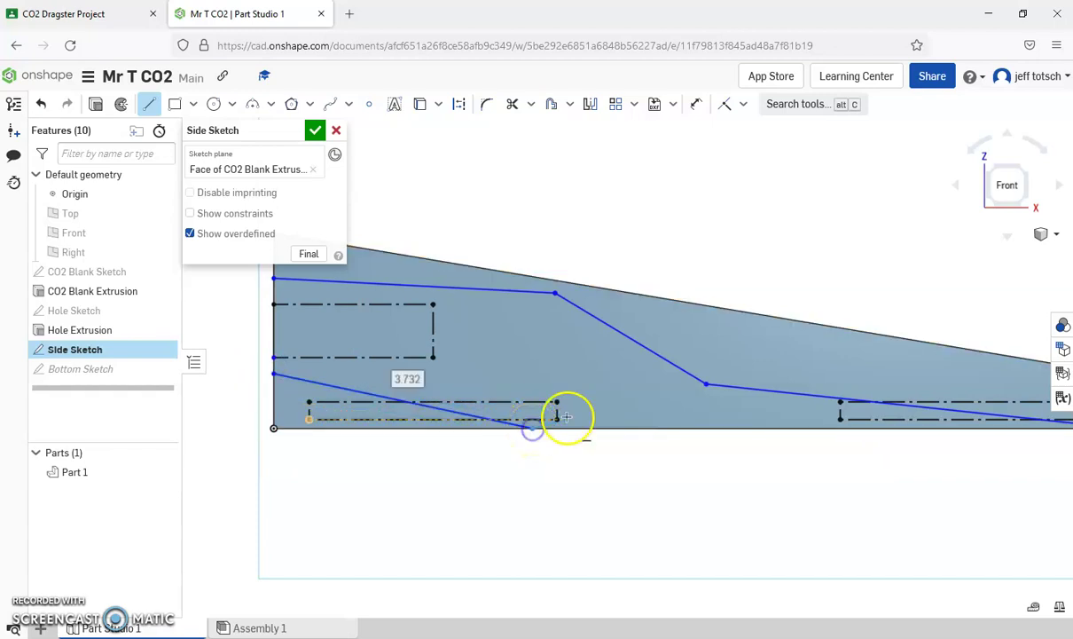
key("Escape")
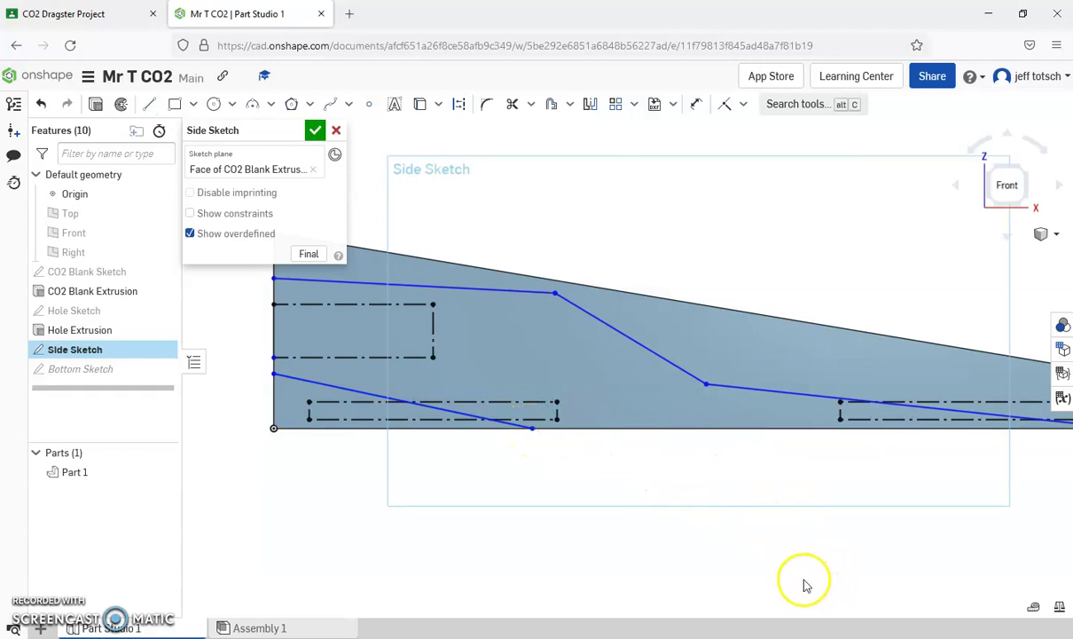
key("f")
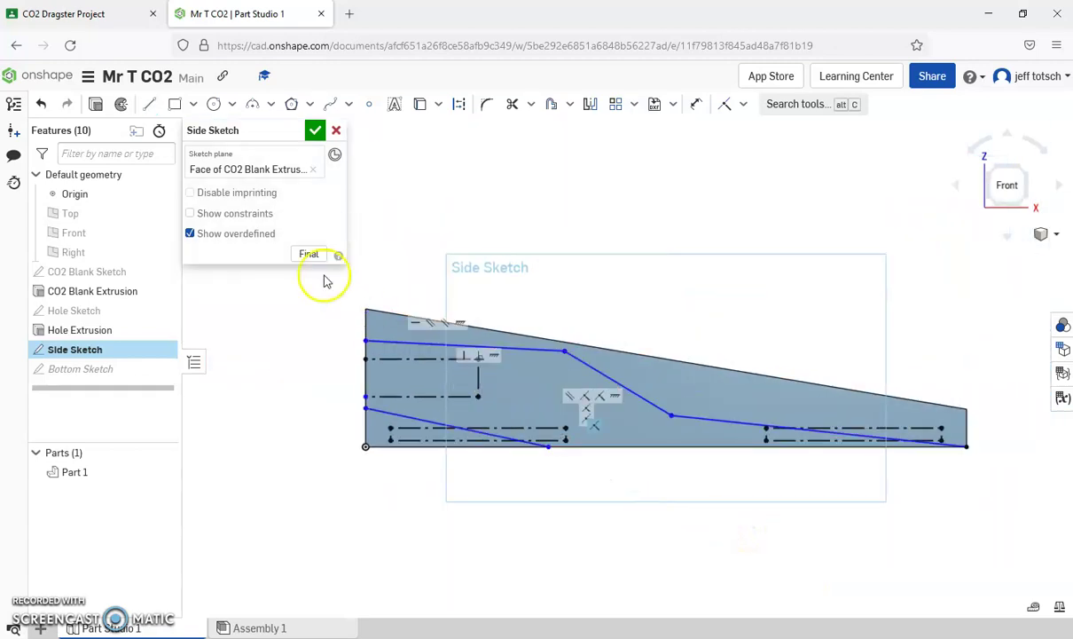
left_click(40, 105)
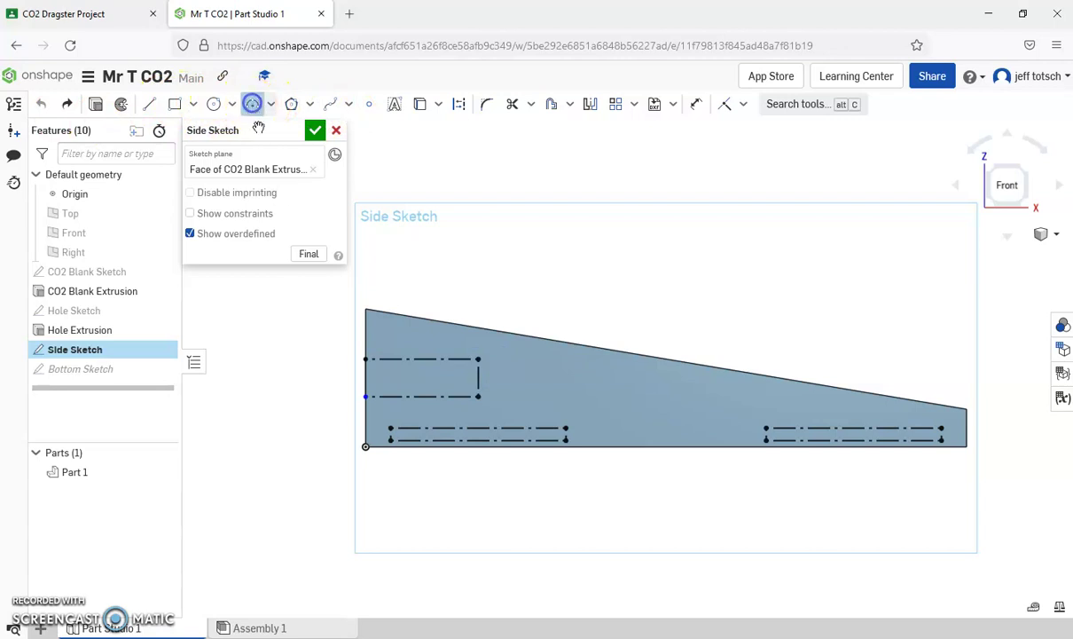
left_click(365, 346)
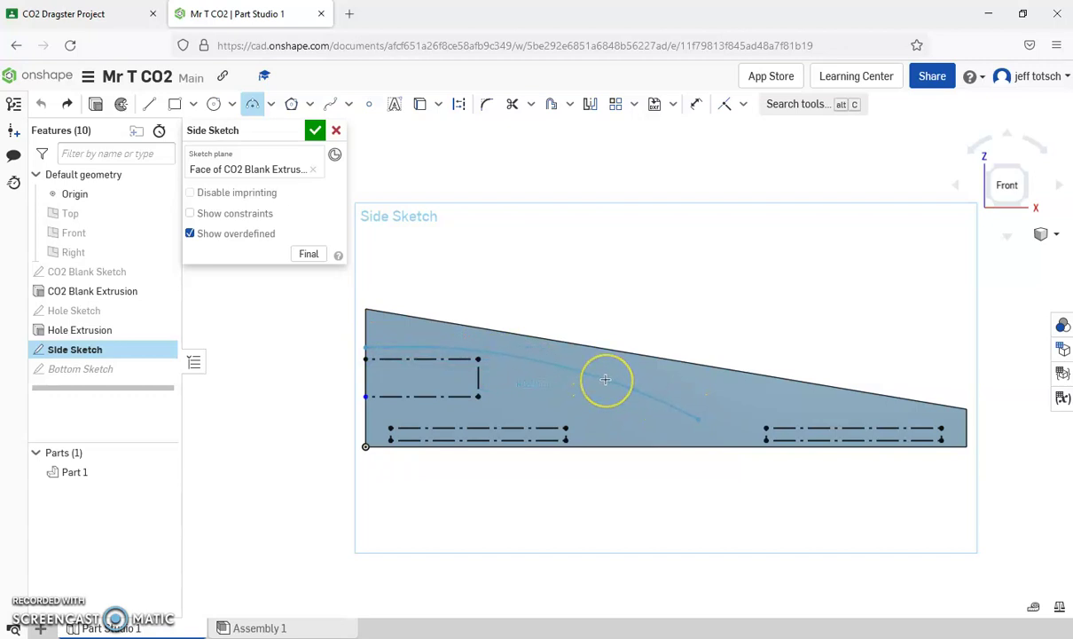
left_click(607, 380)
mouse_move(718, 512)
right_mouse_down()
mouse_move(685, 472)
mouse_move(618, 459)
right_mouse_up()
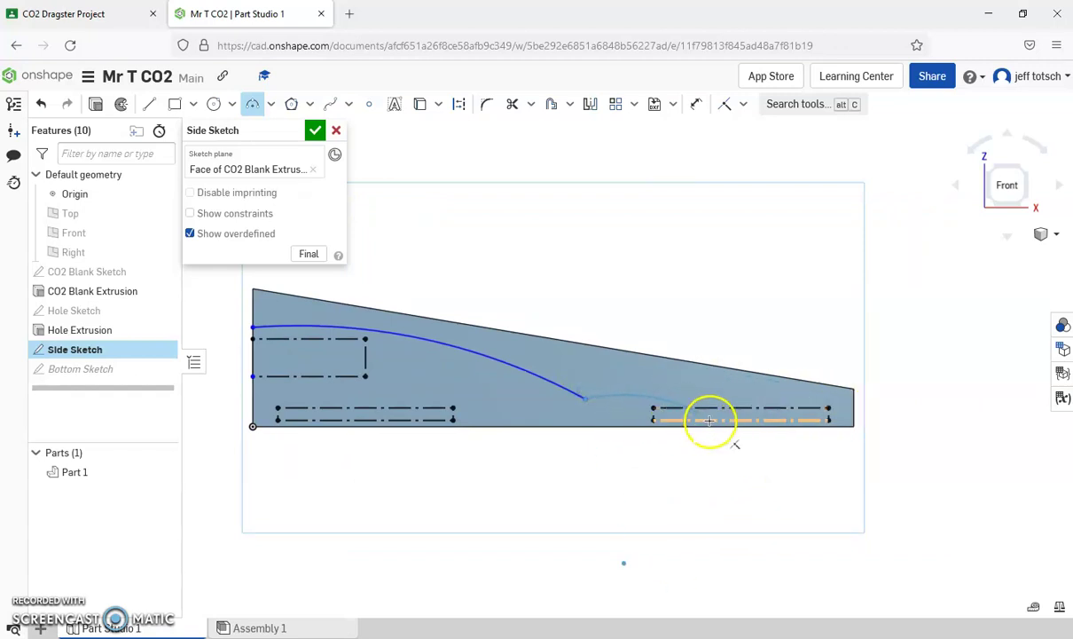
left_click(853, 427)
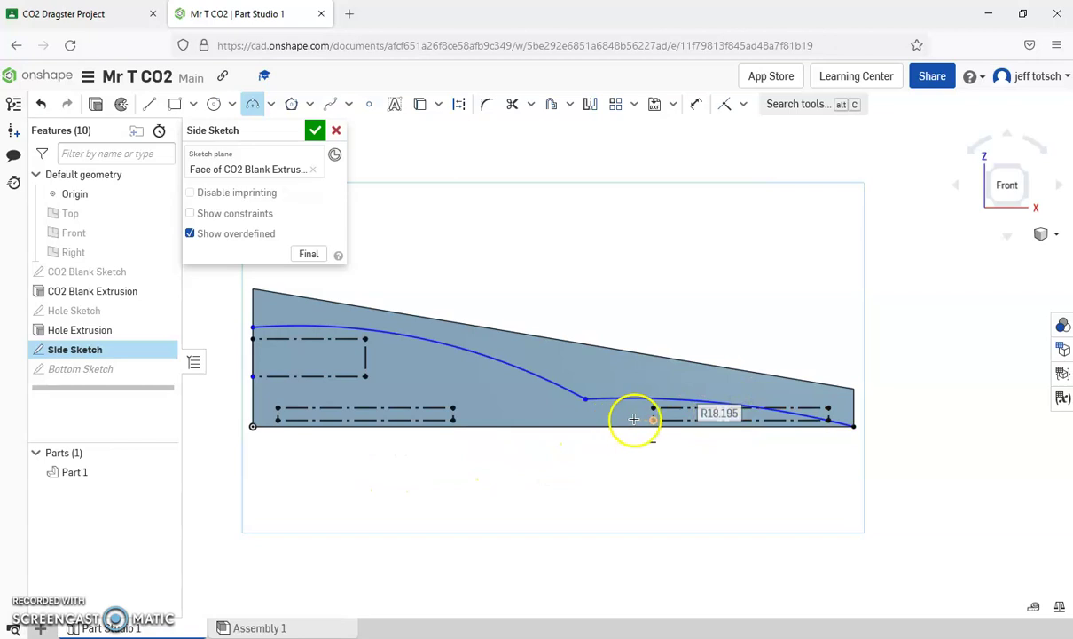
left_click_drag(630, 426, 493, 411)
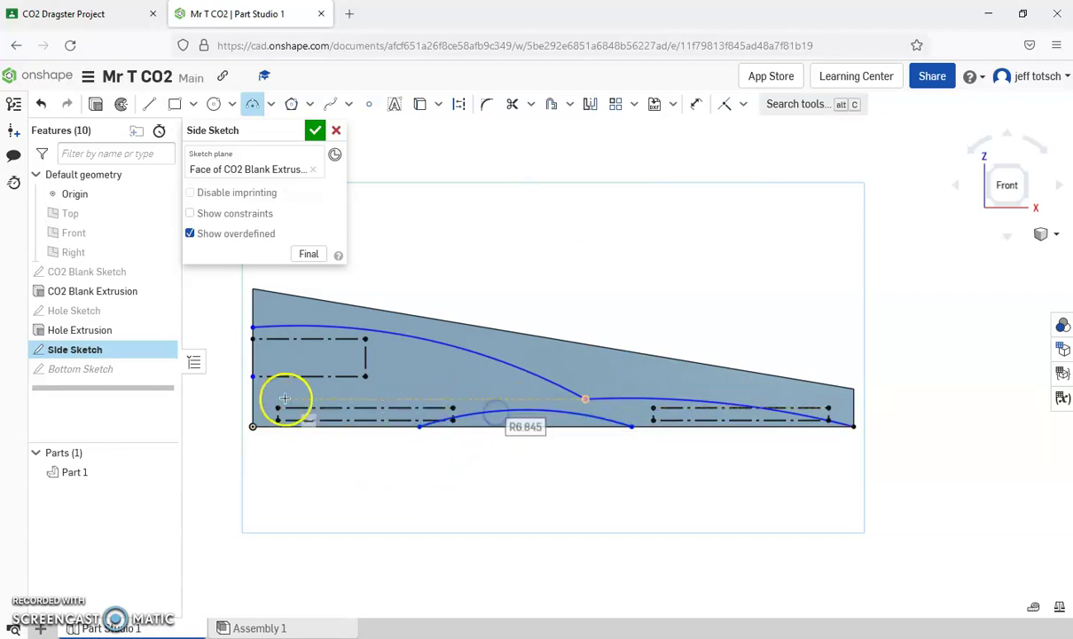
left_click(392, 426)
left_click(359, 408)
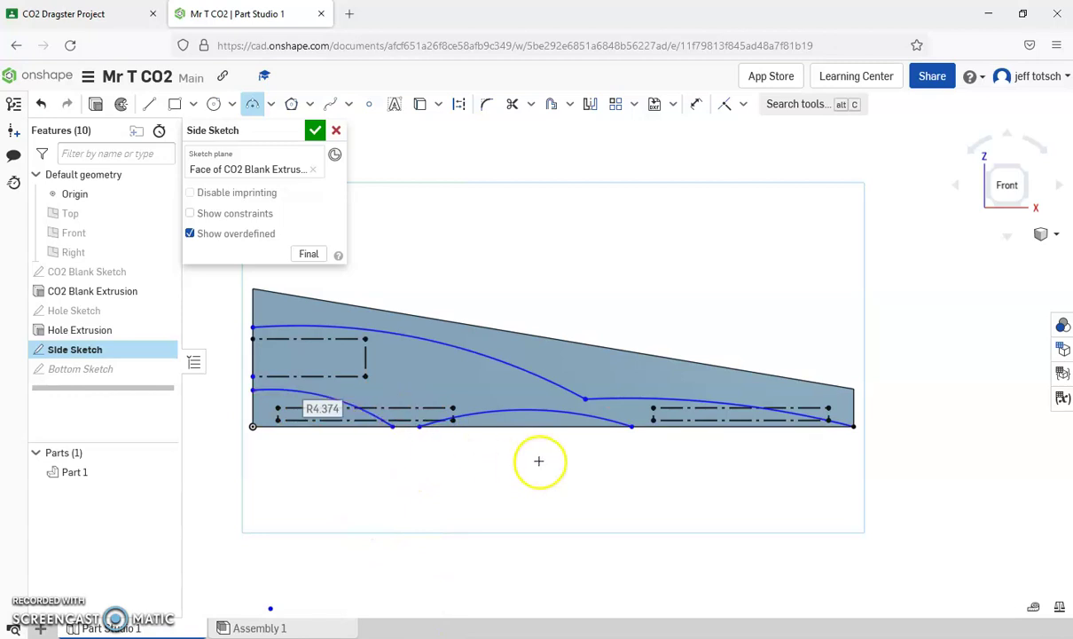
left_click(41, 105)
left_click(40, 105)
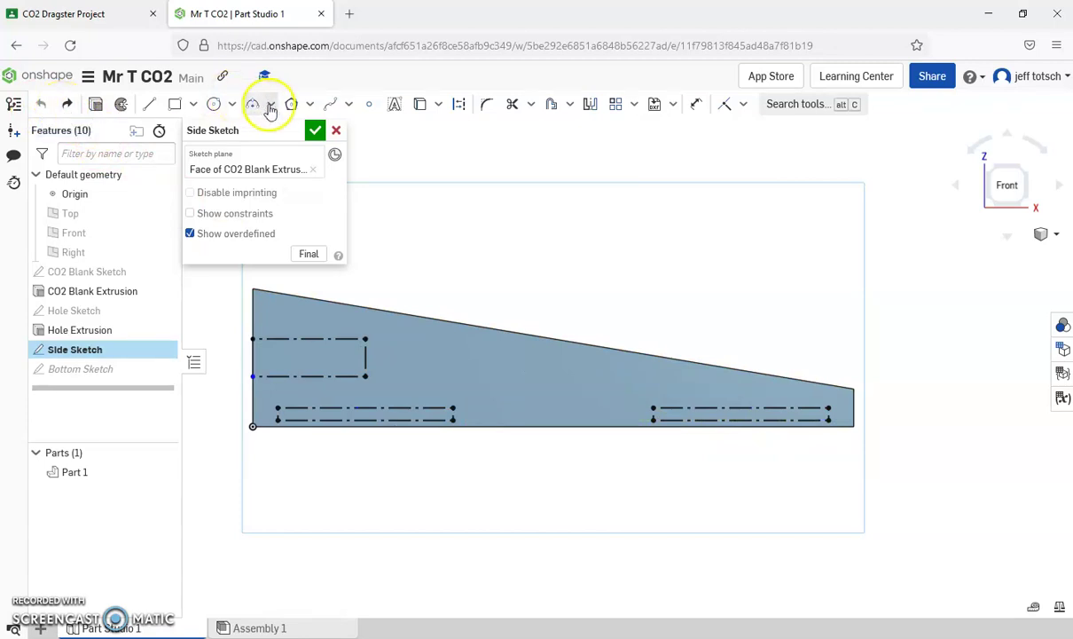
Draw spline curves from below the top edge down toward the rear bottom corner
left_click(331, 108)
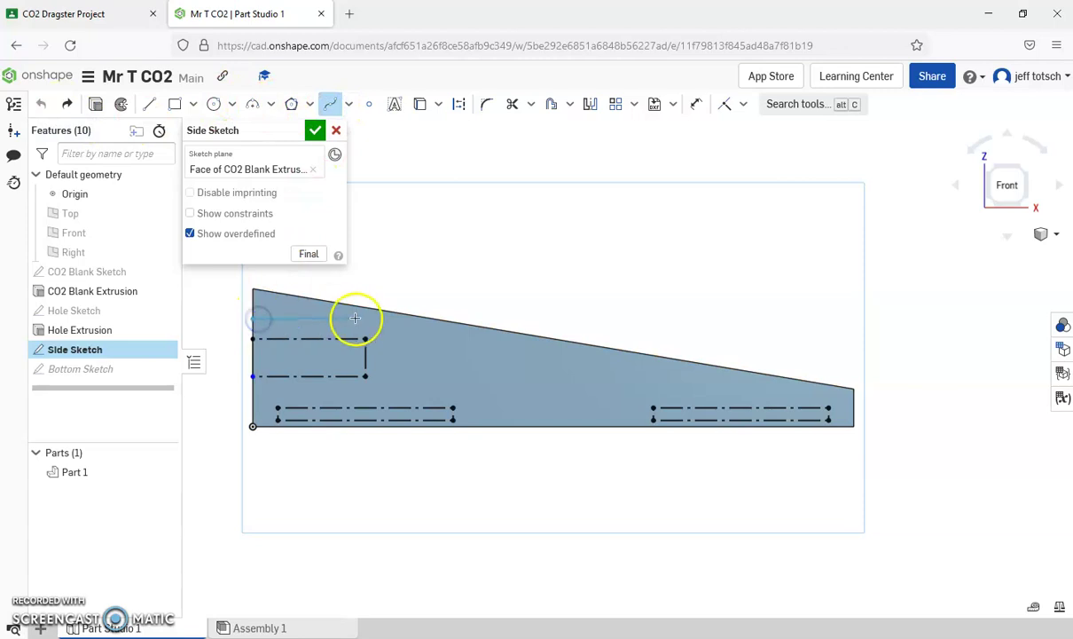
left_click(294, 312)
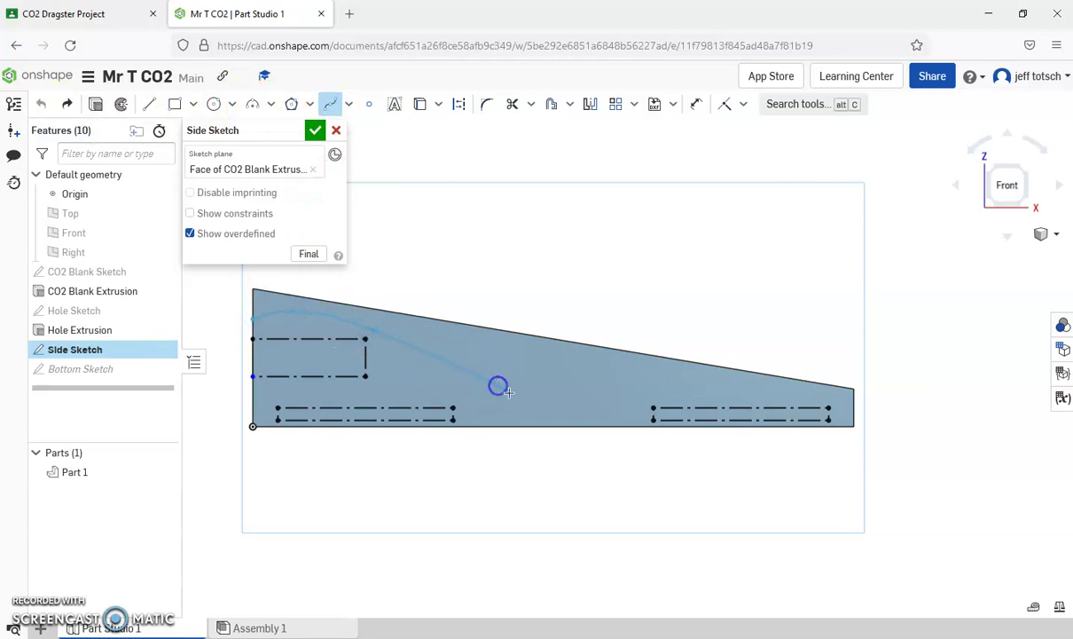
left_click(556, 412)
double_click(654, 409)
left_click(856, 432)
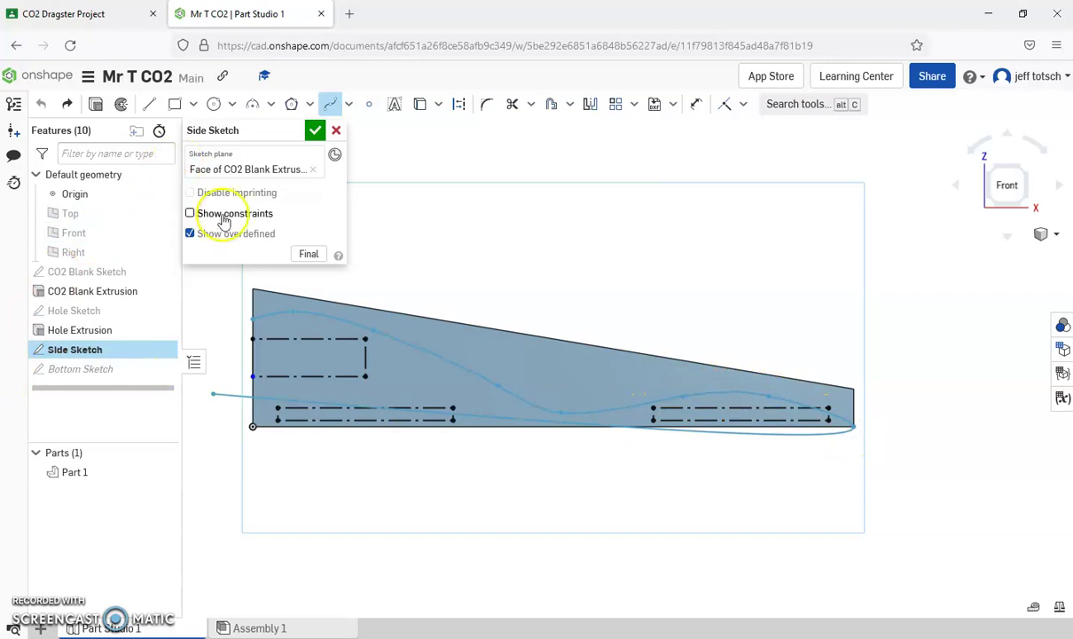
double_click(853, 425)
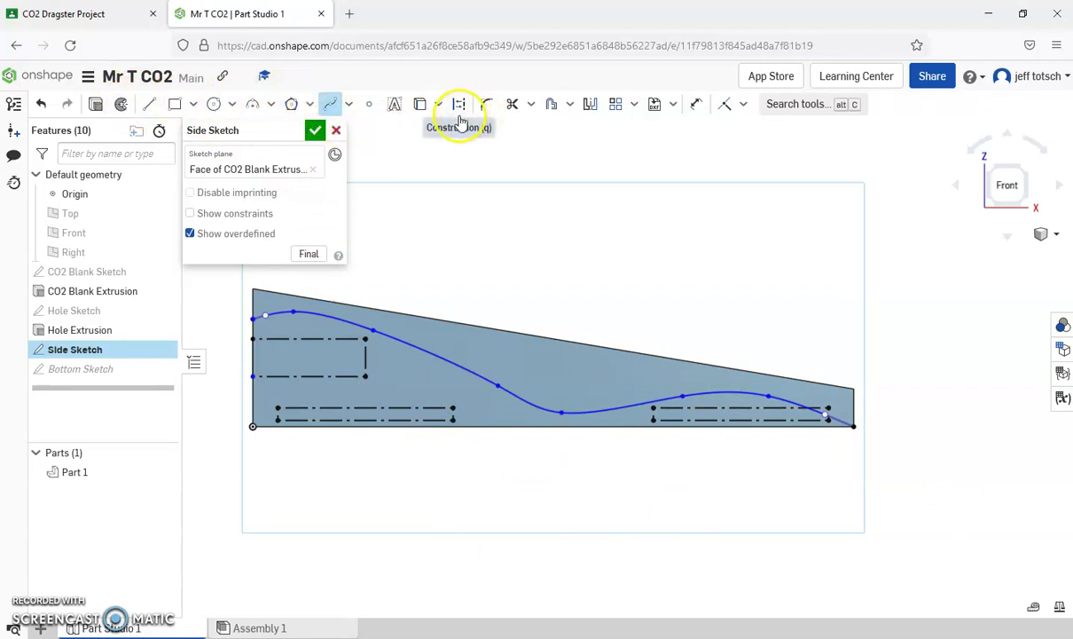
Add a three-point front arc curving down from the left edge to the bottom edge
left_click(253, 104)
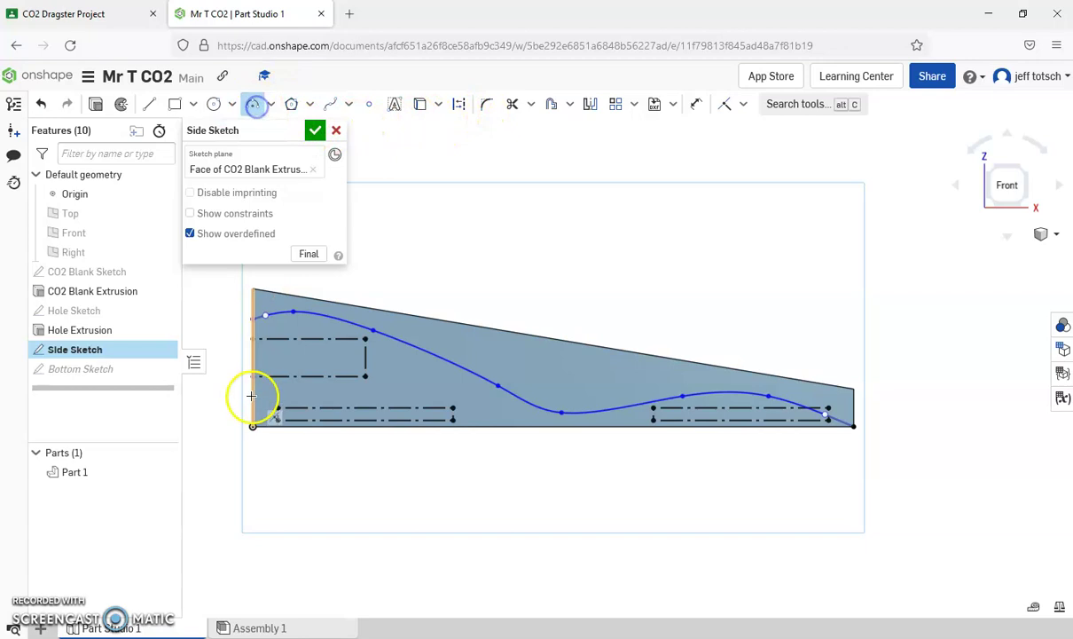
left_click(361, 408)
left_click(412, 425)
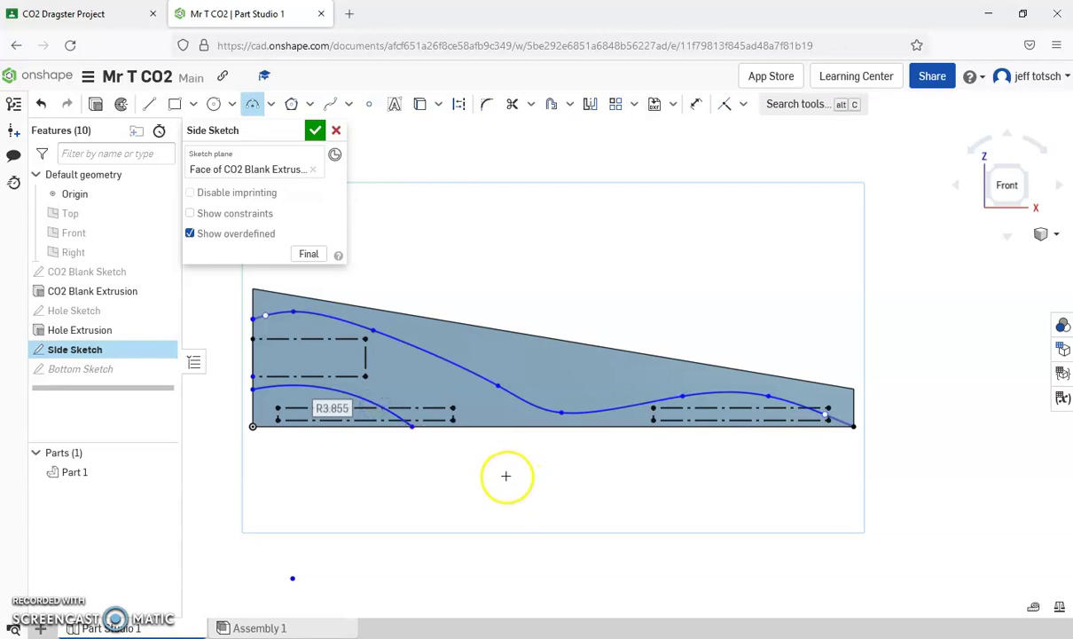
left_click(478, 432)
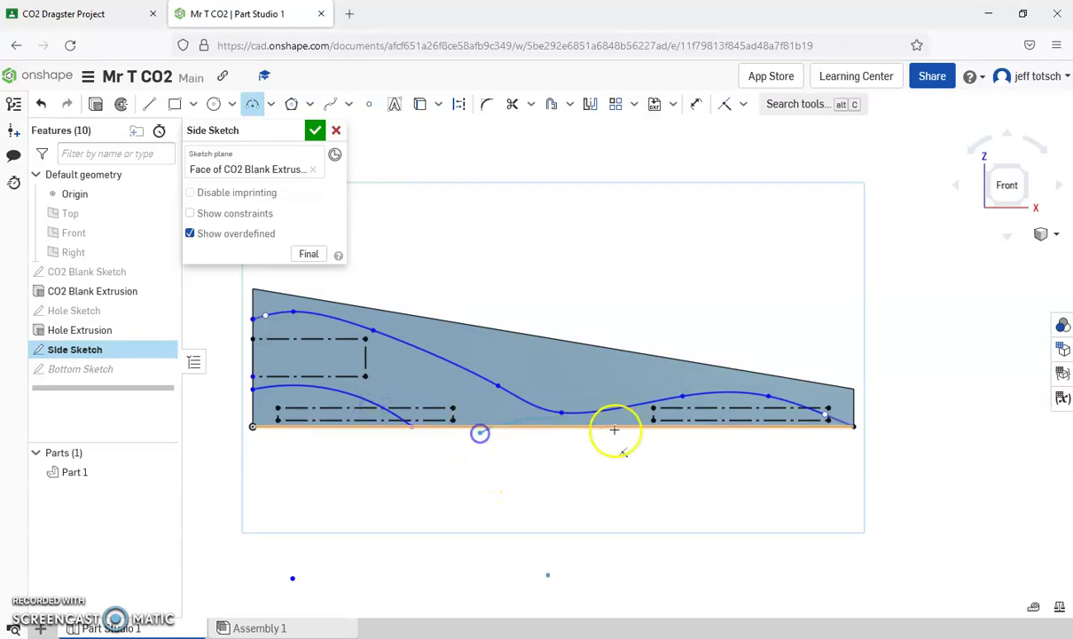
left_click(733, 426)
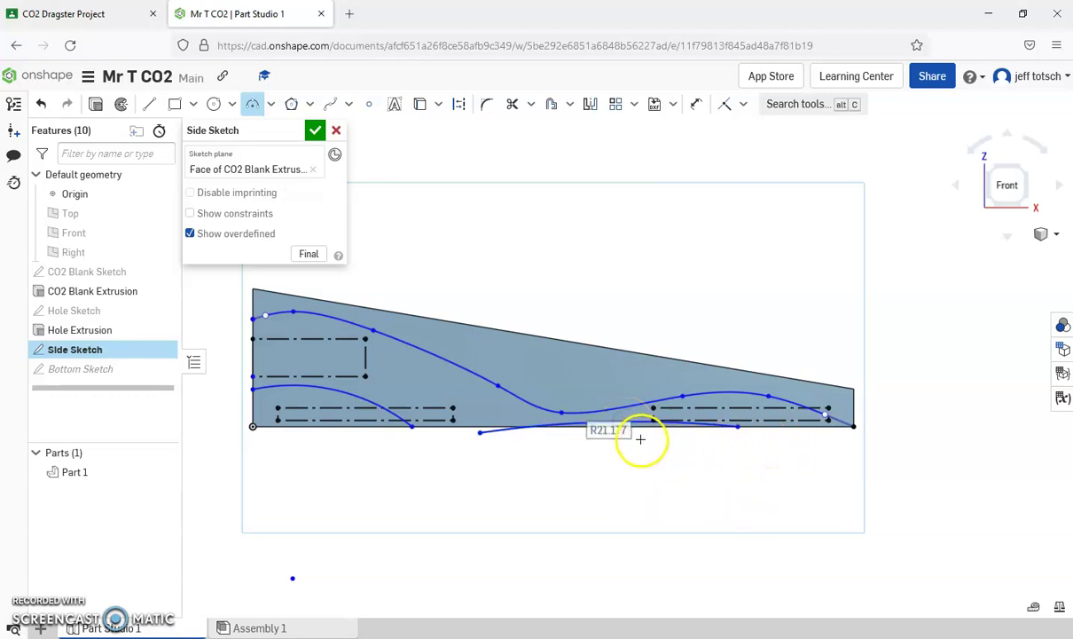
key("Escape")
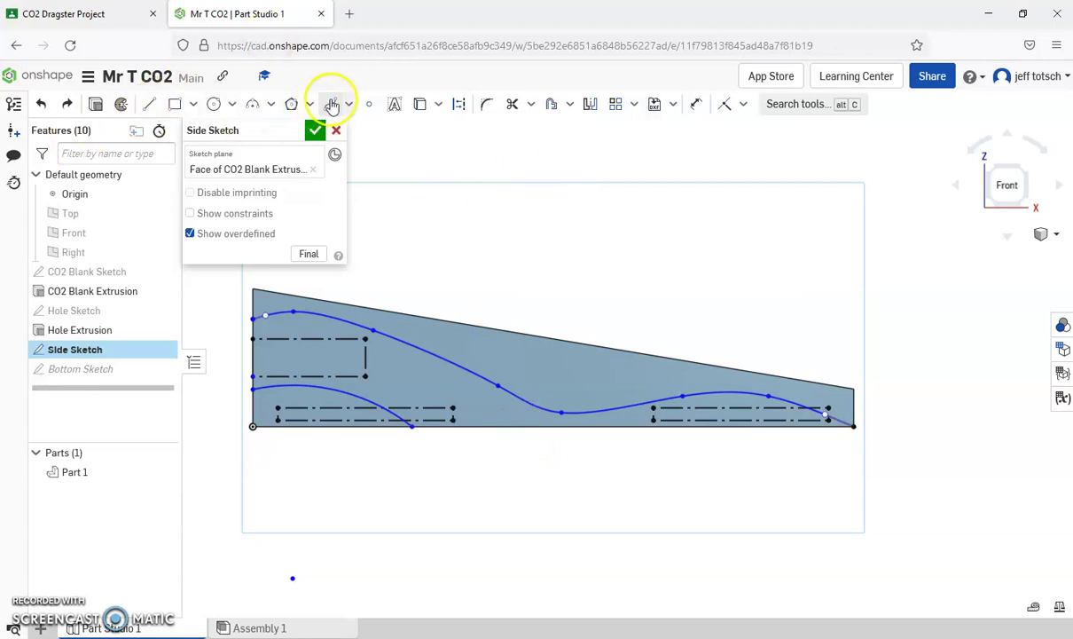
Draw the shallow R44.93 underside arc along the bottom edge and close the sketch
left_click(253, 106)
left_click(467, 425)
left_click(720, 425)
left_click(604, 424)
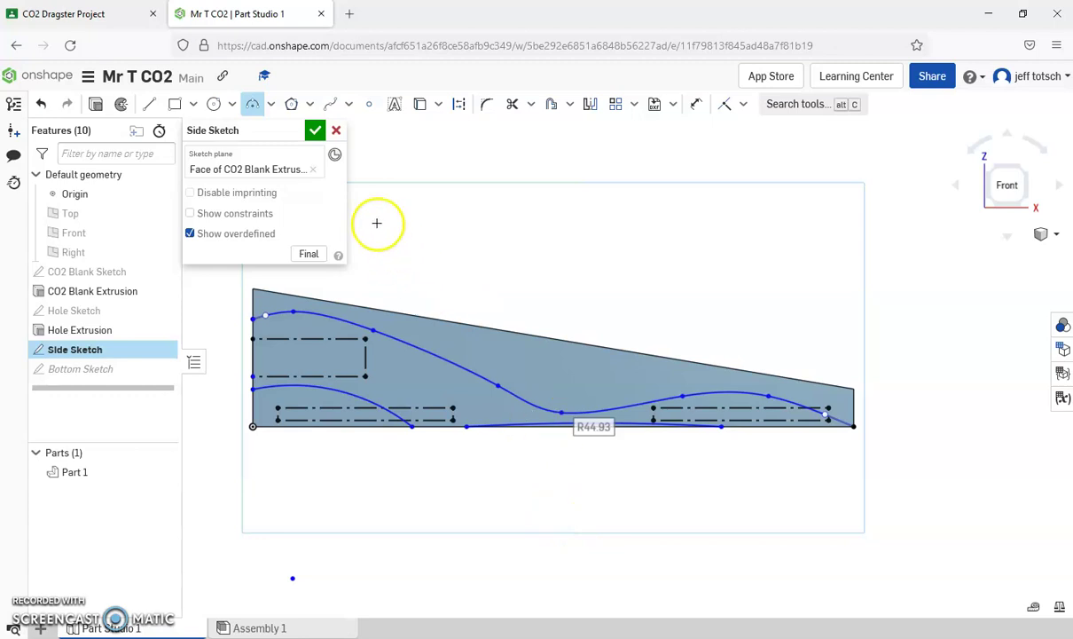
left_click(315, 131)
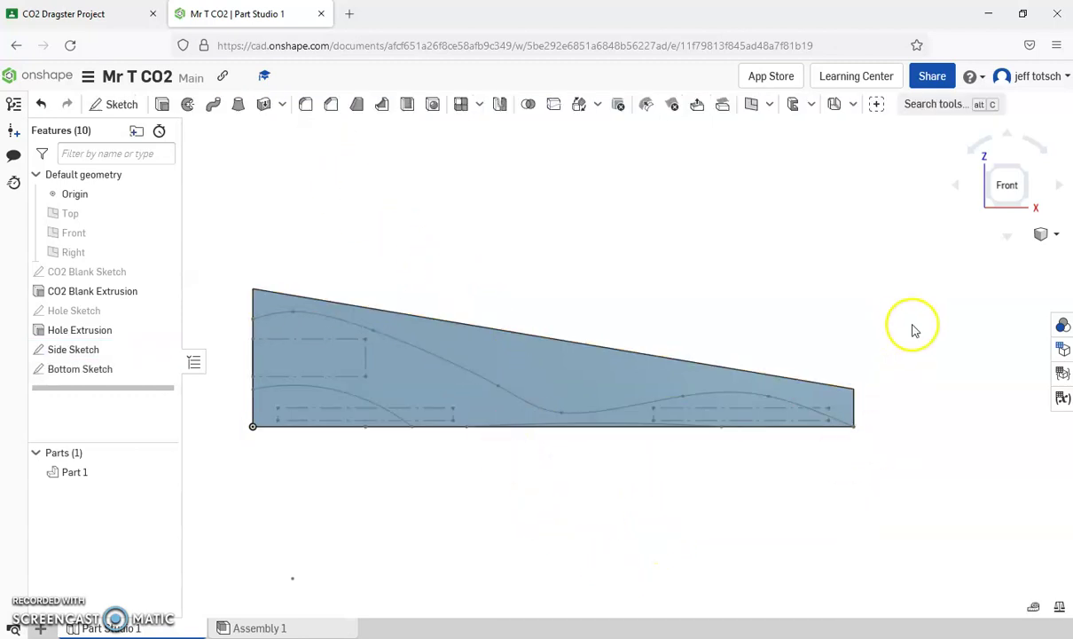
Extrude the three Side Sketch regions as a Remove cut with Through all end type
left_click(162, 105)
left_click(450, 332)
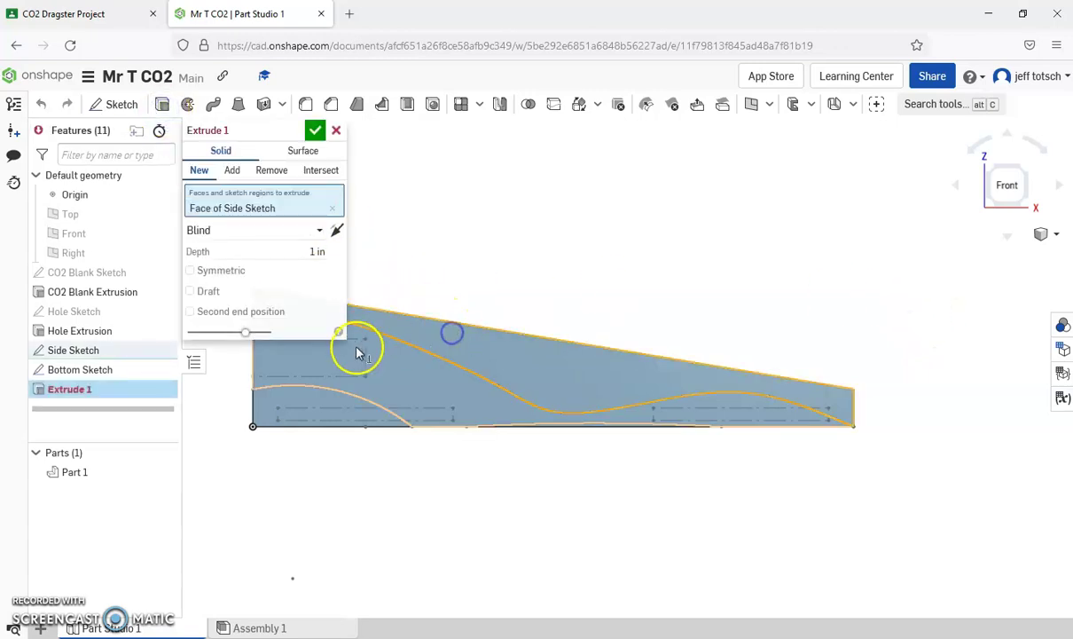
left_click(321, 419)
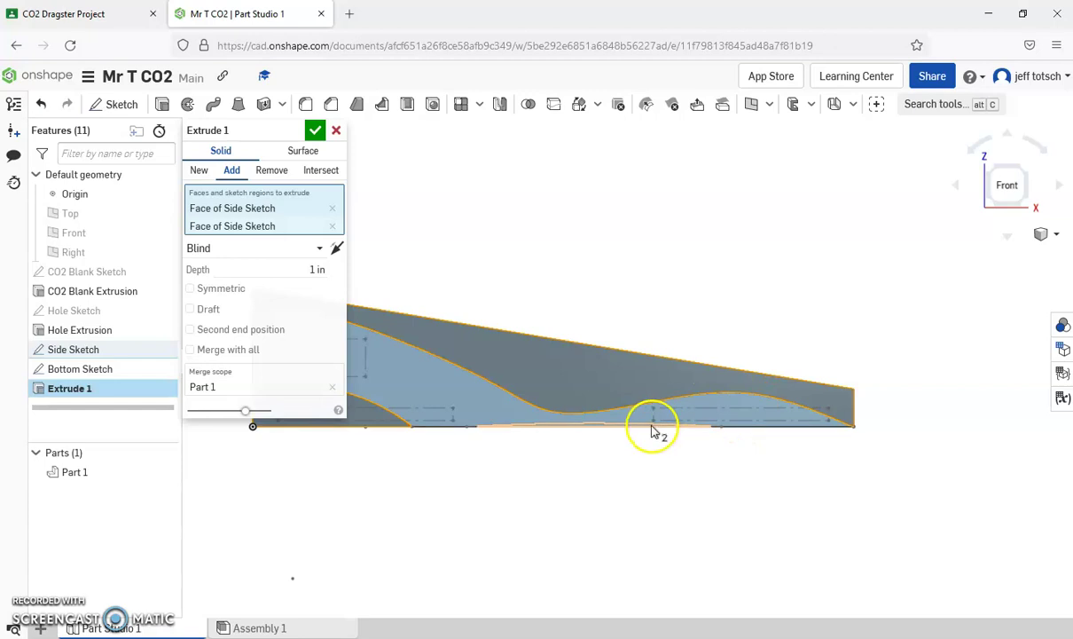
scroll(568, 439, "up", 2)
left_click(573, 409)
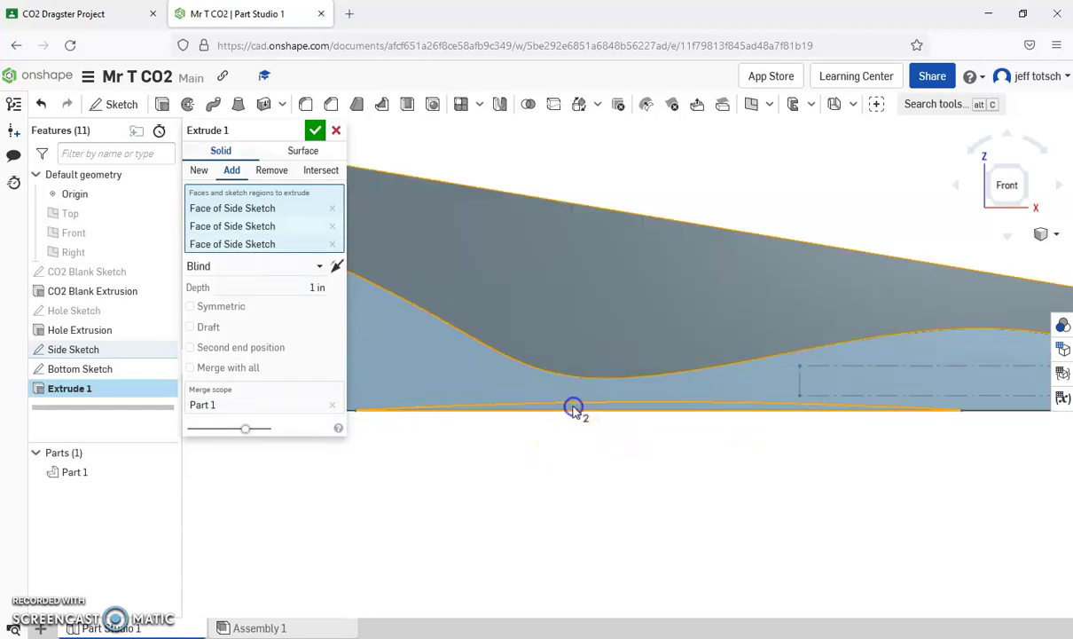
scroll(575, 408, "down", 1)
left_click(987, 163)
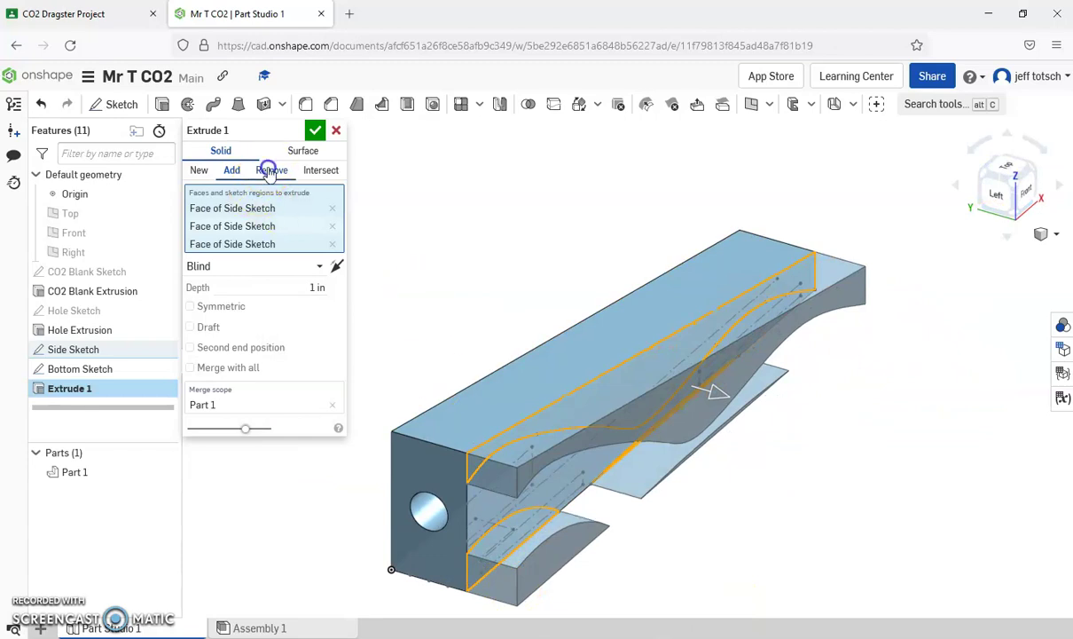
left_click(269, 169)
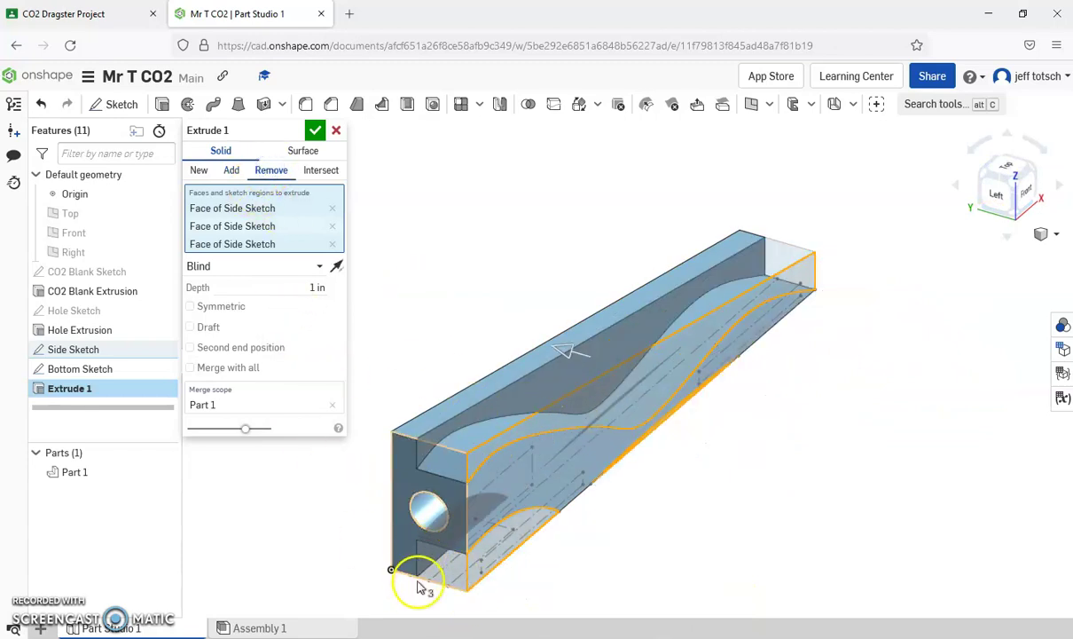
left_click(317, 265)
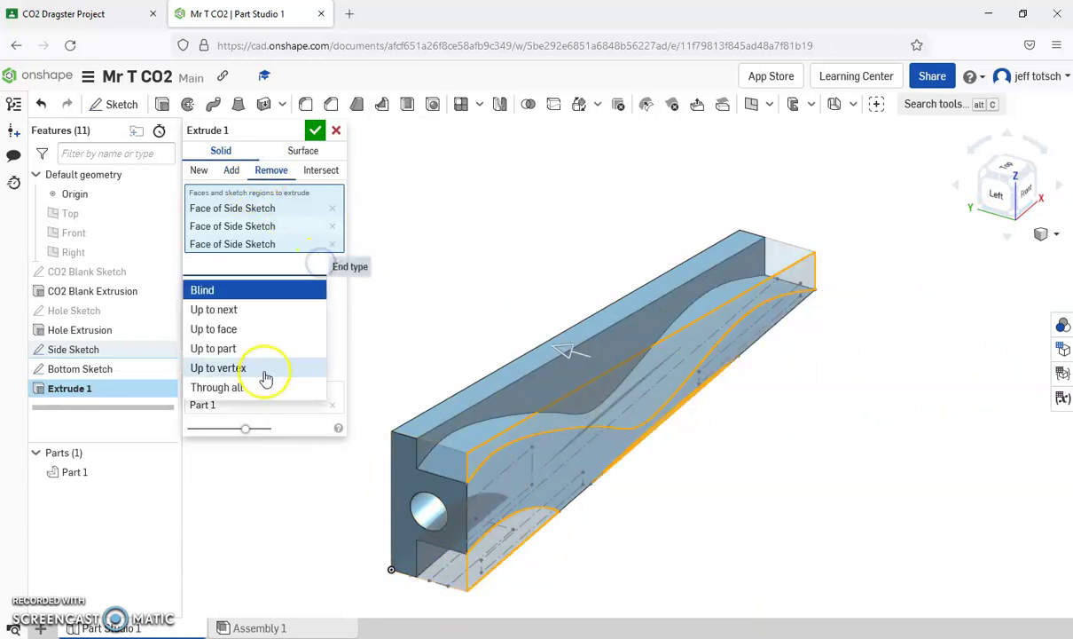
left_click(217, 387)
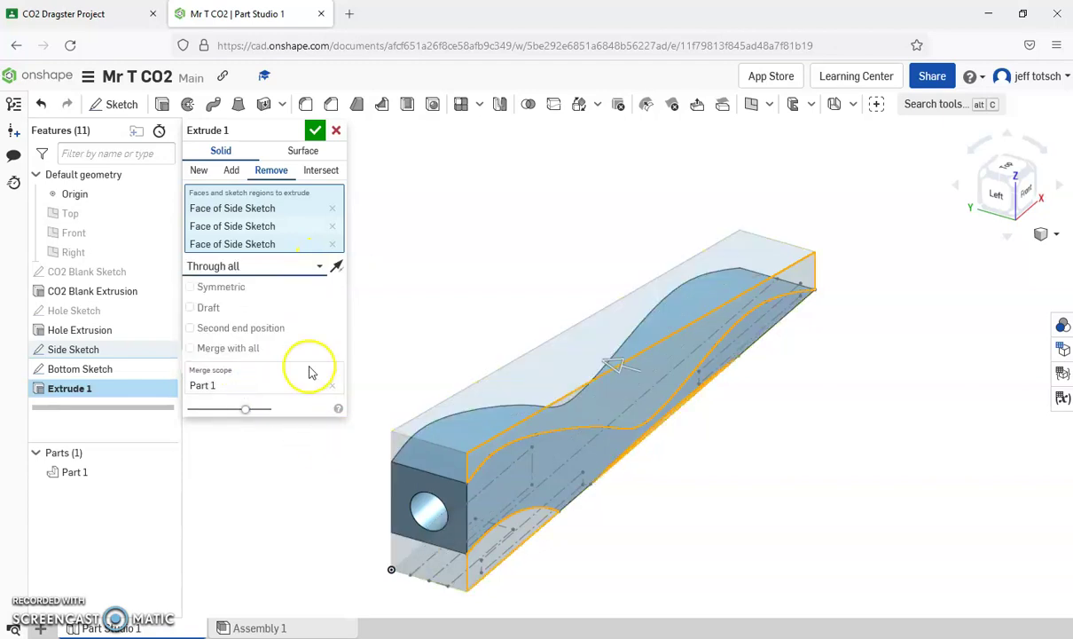
left_click(315, 130)
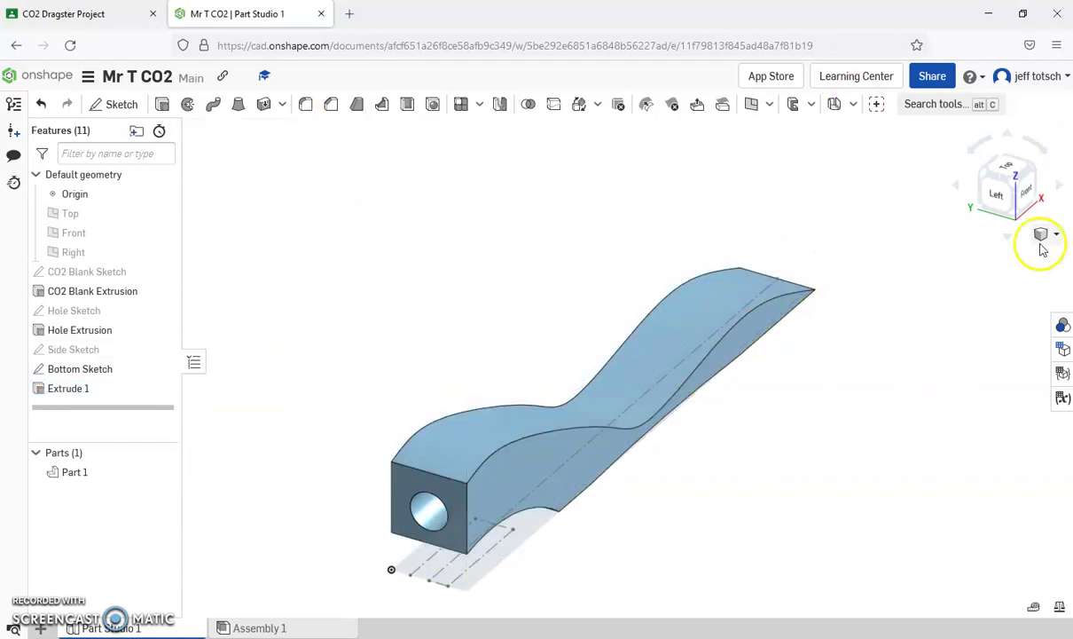
Open the Bottom Sketch for editing, viewed from the Bottom
left_click(1029, 192)
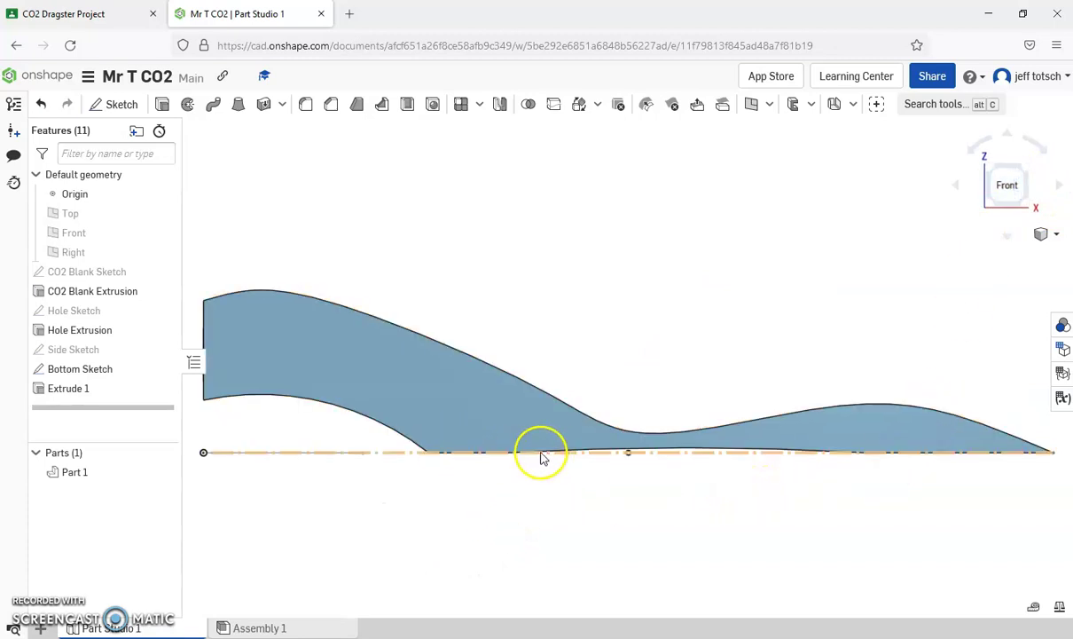
left_click(80, 369)
double_click(80, 369)
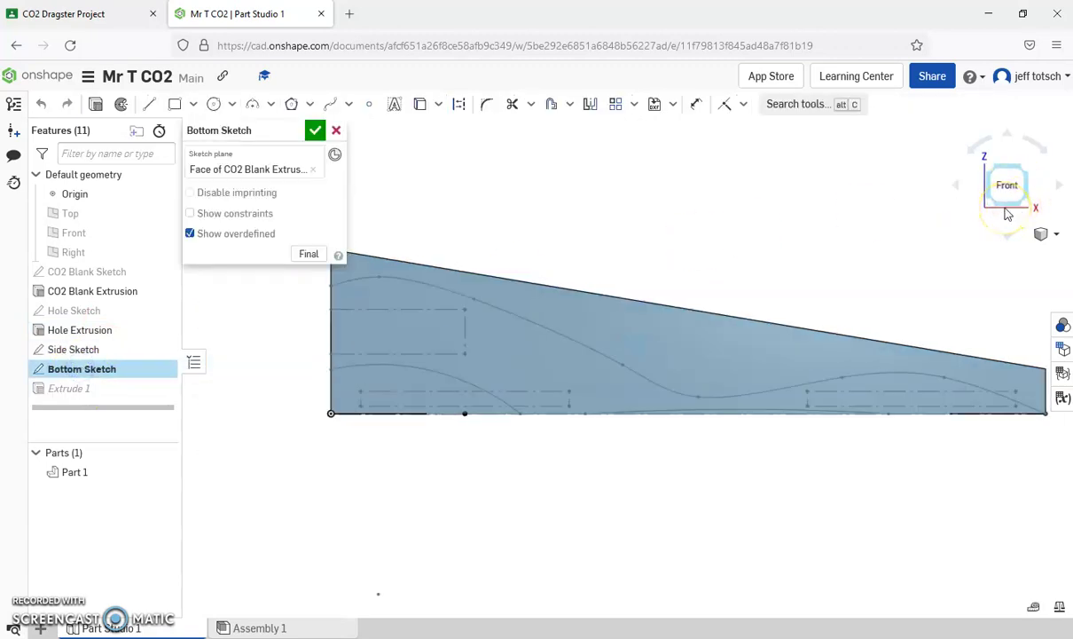
mouse_move(1008, 210)
left_mouse_down()
mouse_move(1006, 186)
mouse_move(1058, 163)
left_mouse_up()
left_click(1018, 190)
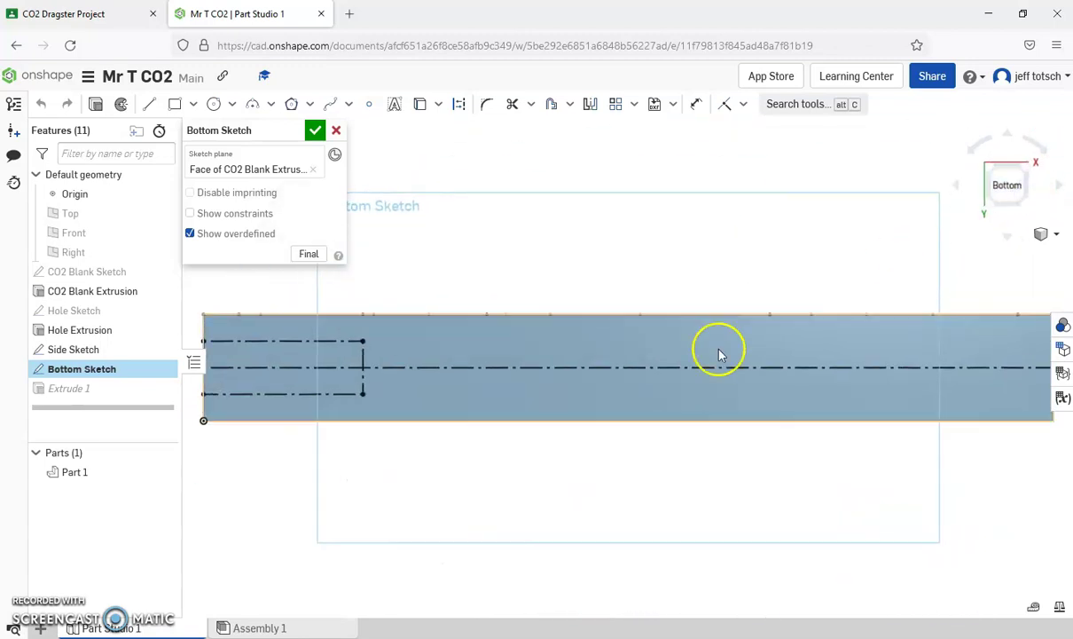
scroll(652, 406, "down", 1)
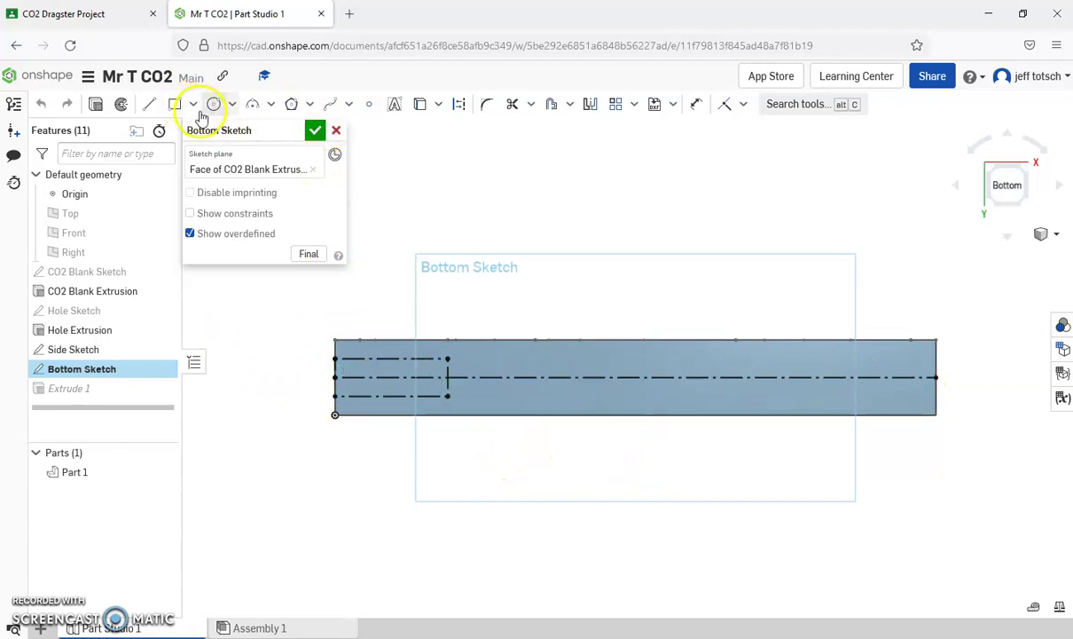
Draw a three-point nose arc and straight lines running to the body's rear corner
left_click(250, 106)
scroll(310, 297, "up", 3)
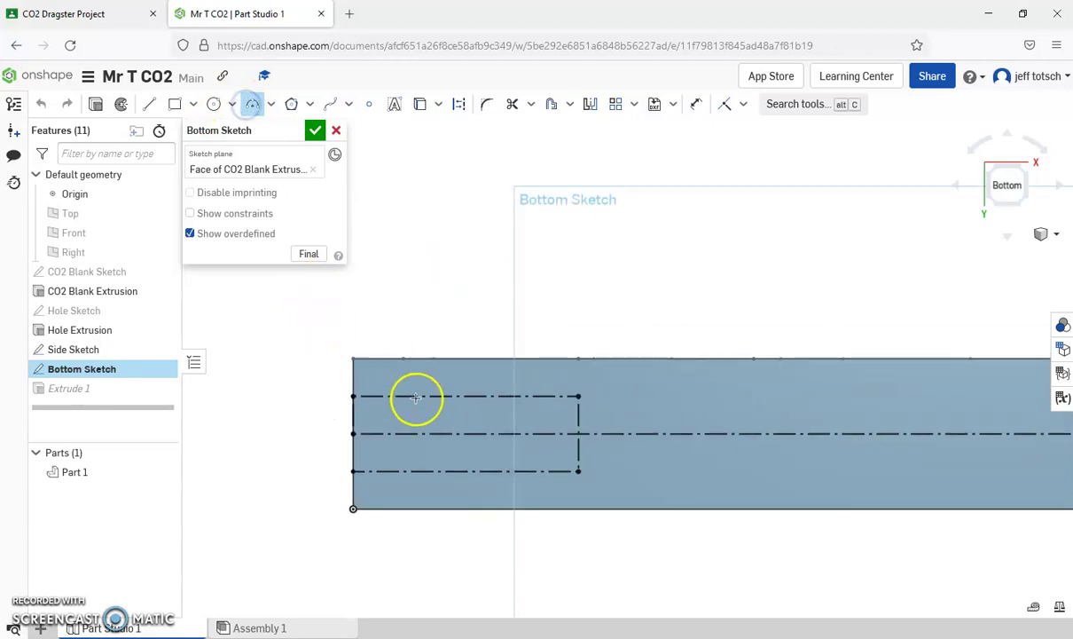
left_click_drag(355, 383, 691, 417)
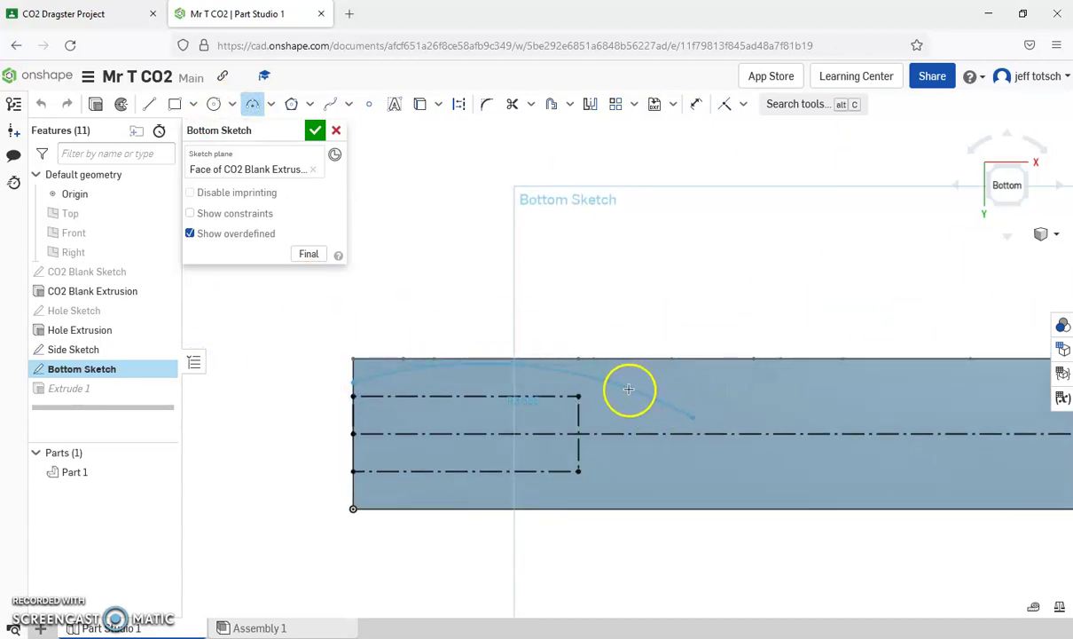
left_click(624, 392)
scroll(674, 426, "down", 3)
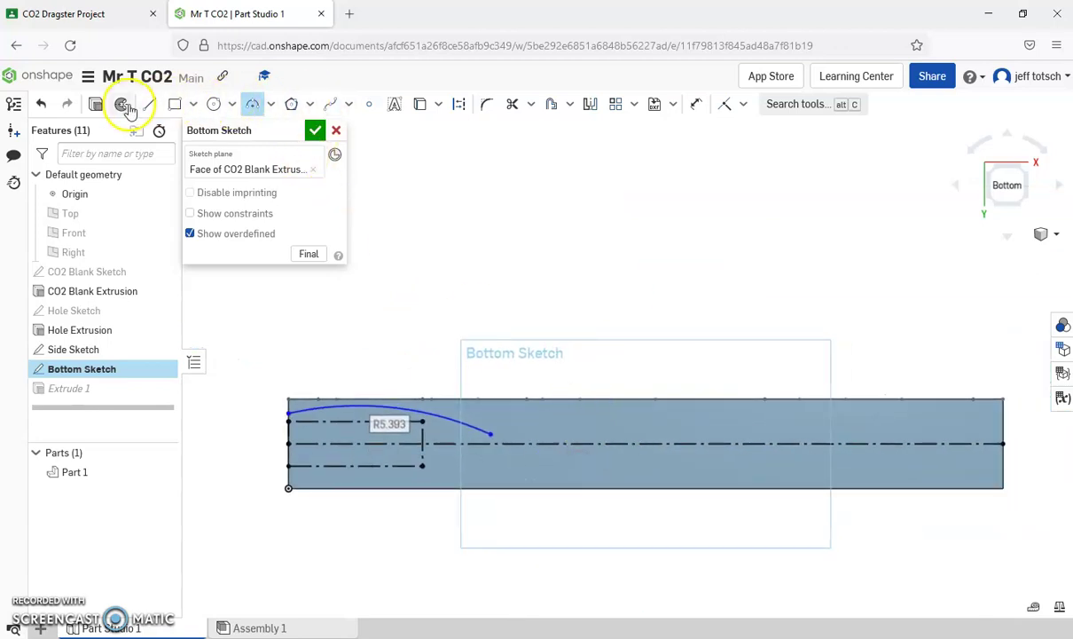
left_click(150, 106)
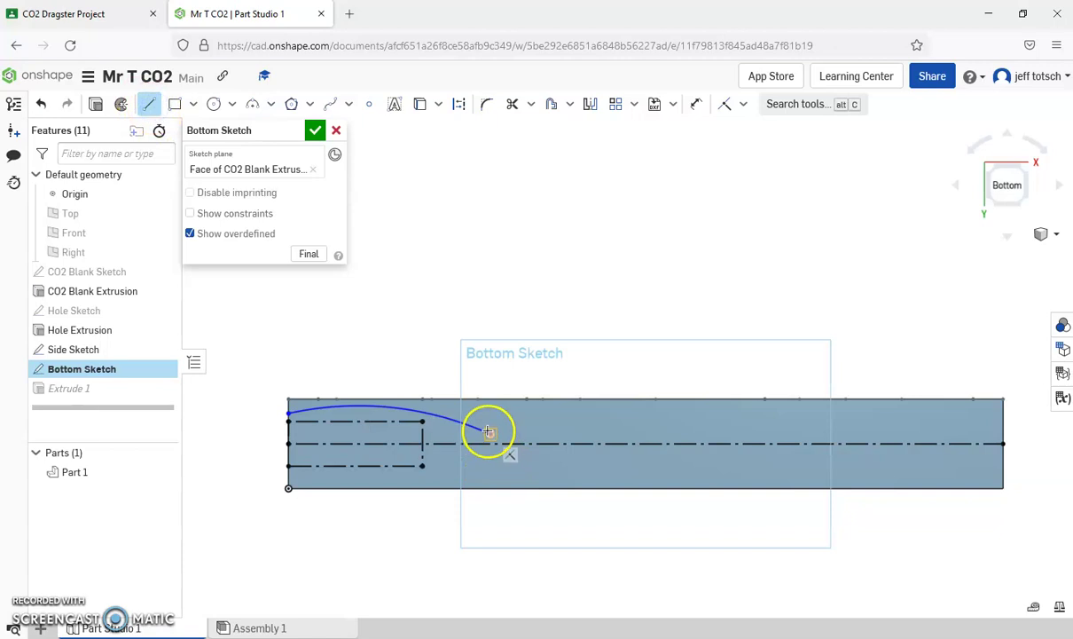
left_click_drag(490, 432, 867, 423)
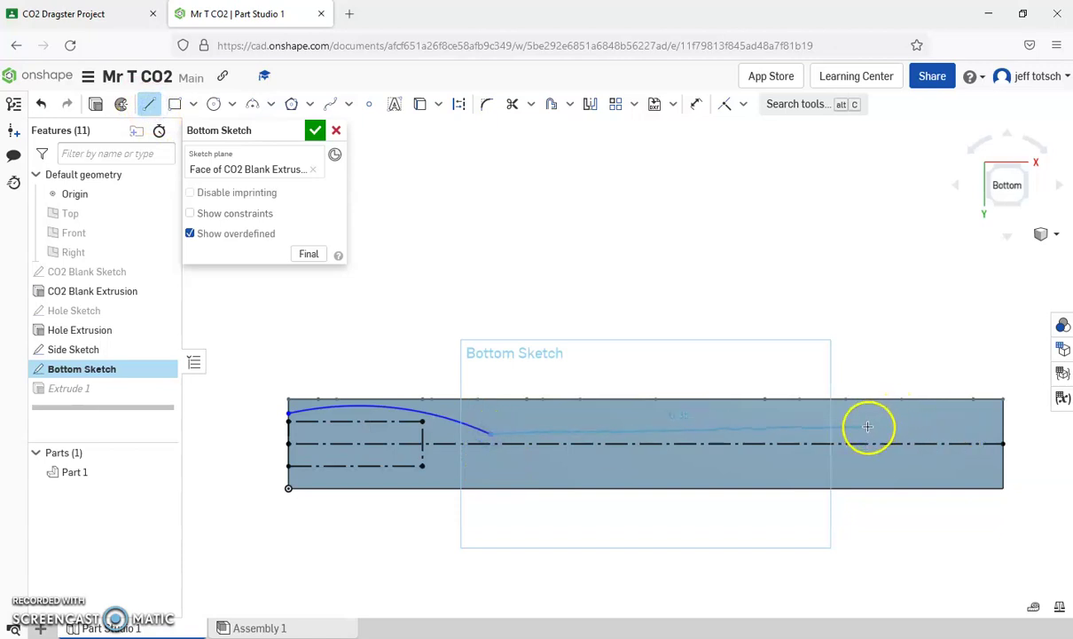
left_click(868, 427)
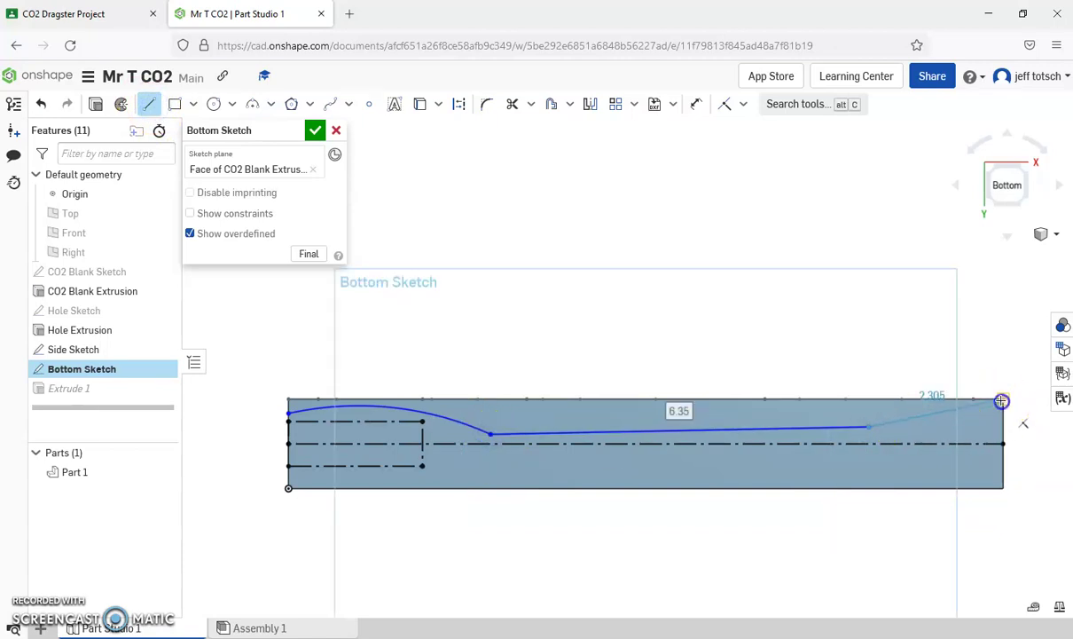
left_click(1001, 401)
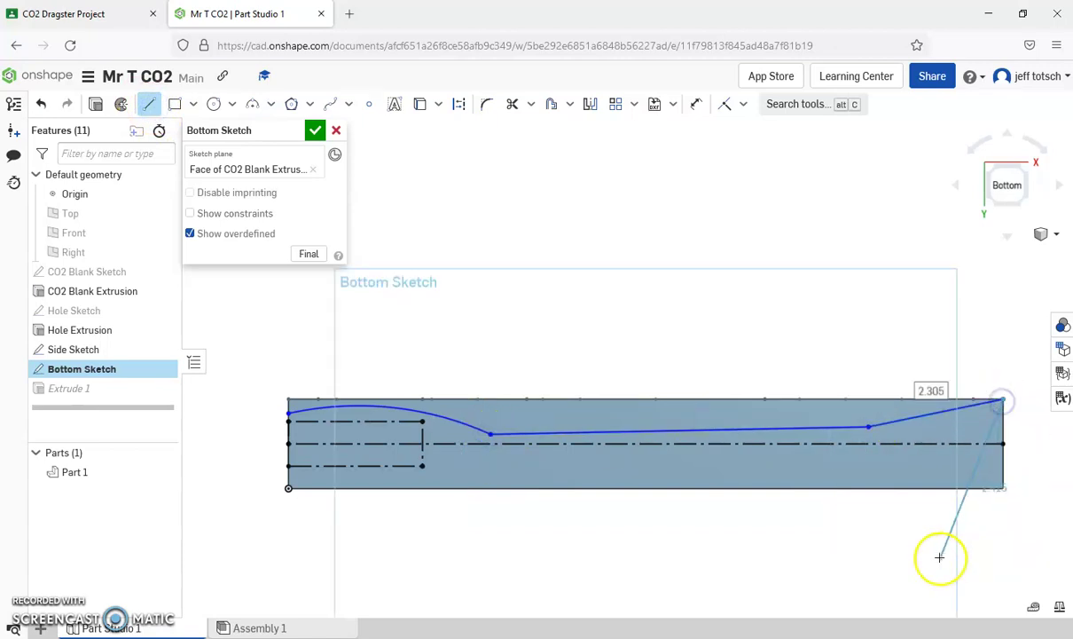
Mirror the nose arc and lines about the centerline, then close the sketch
left_click(591, 107)
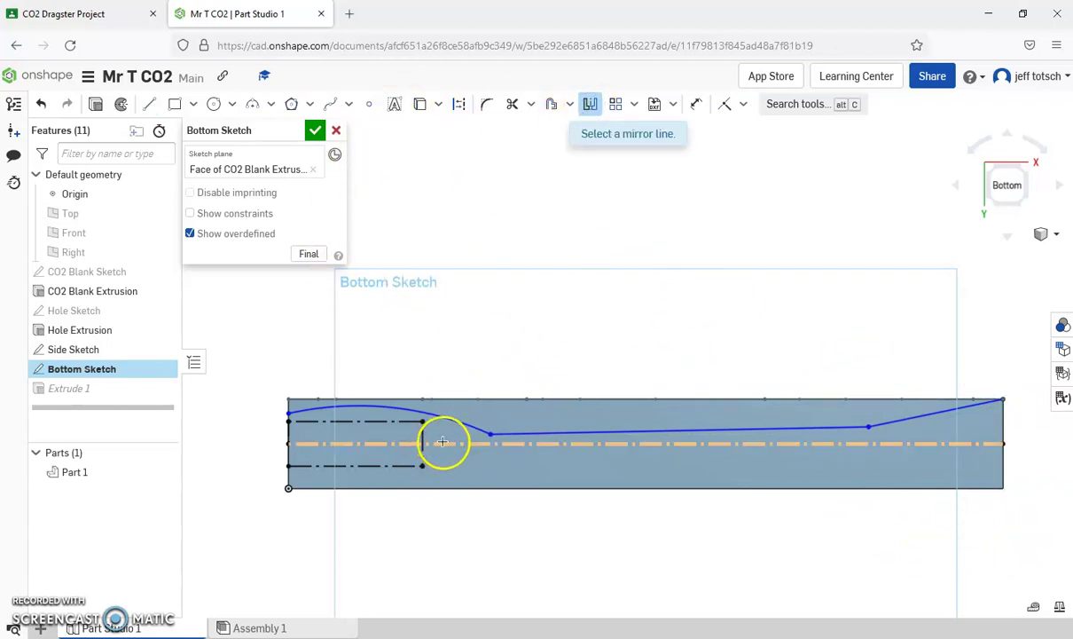
left_click(442, 442)
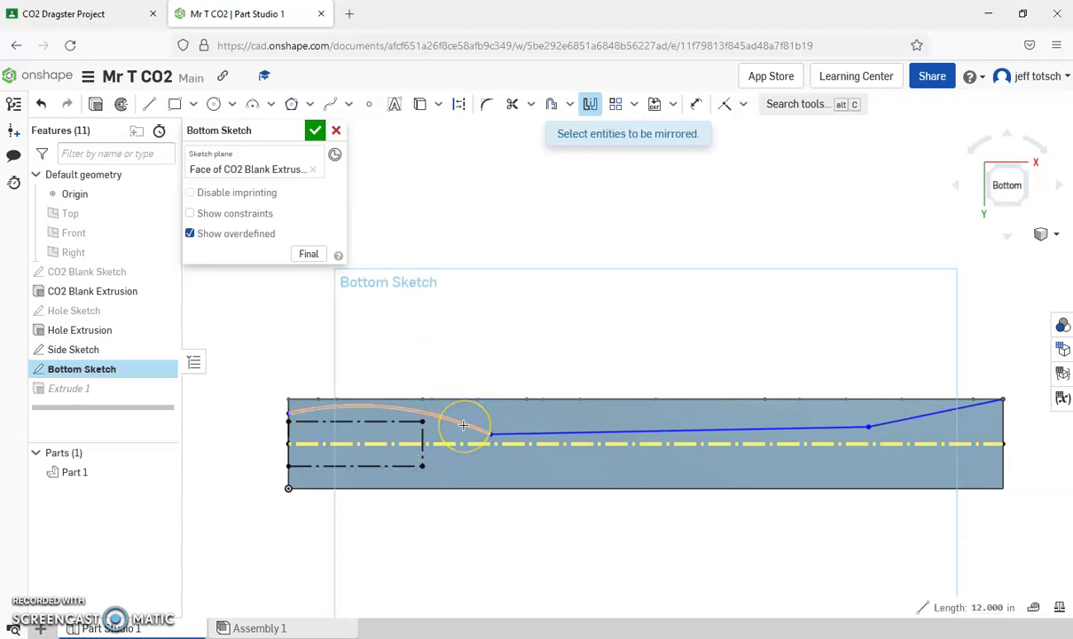
left_click(463, 425)
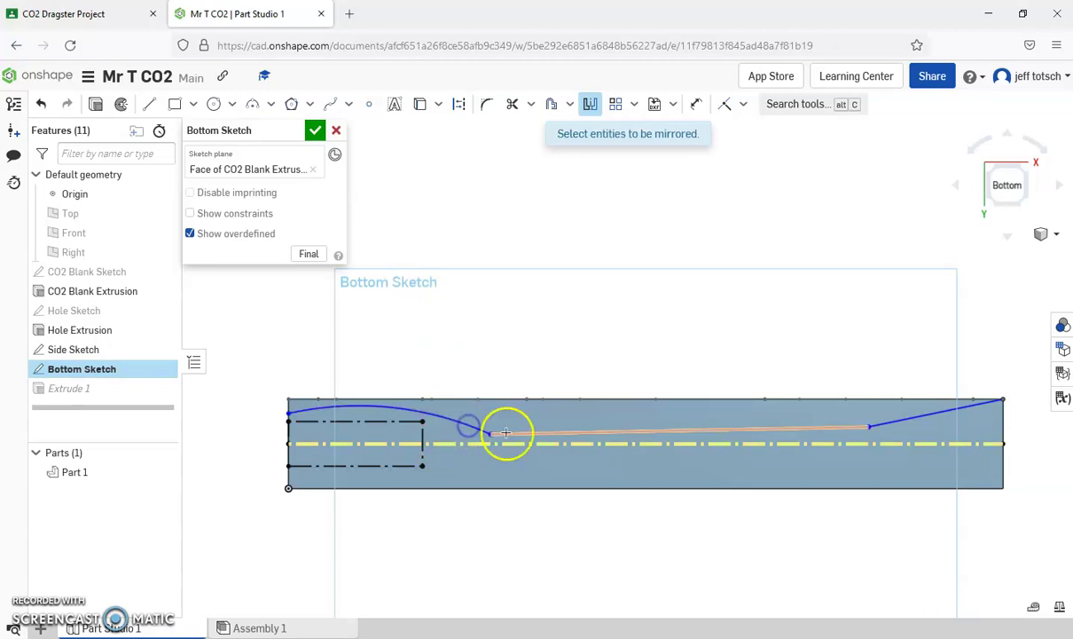
left_click(862, 430)
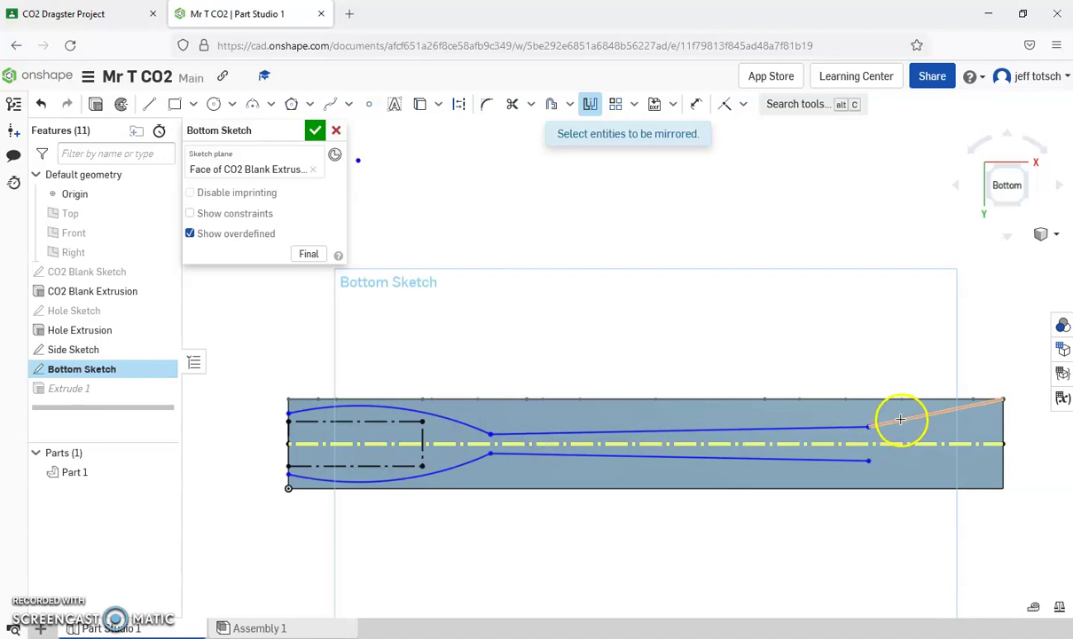
left_click(315, 130)
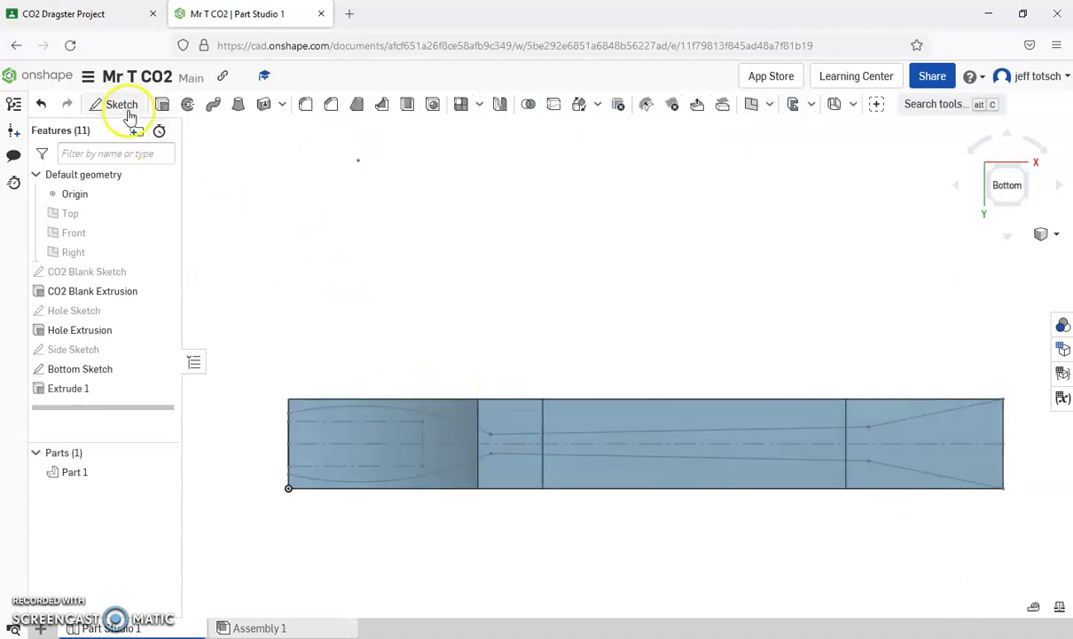
Cut both Bottom Sketch regions with a Through all Remove extrude, then view from below
left_click(163, 105)
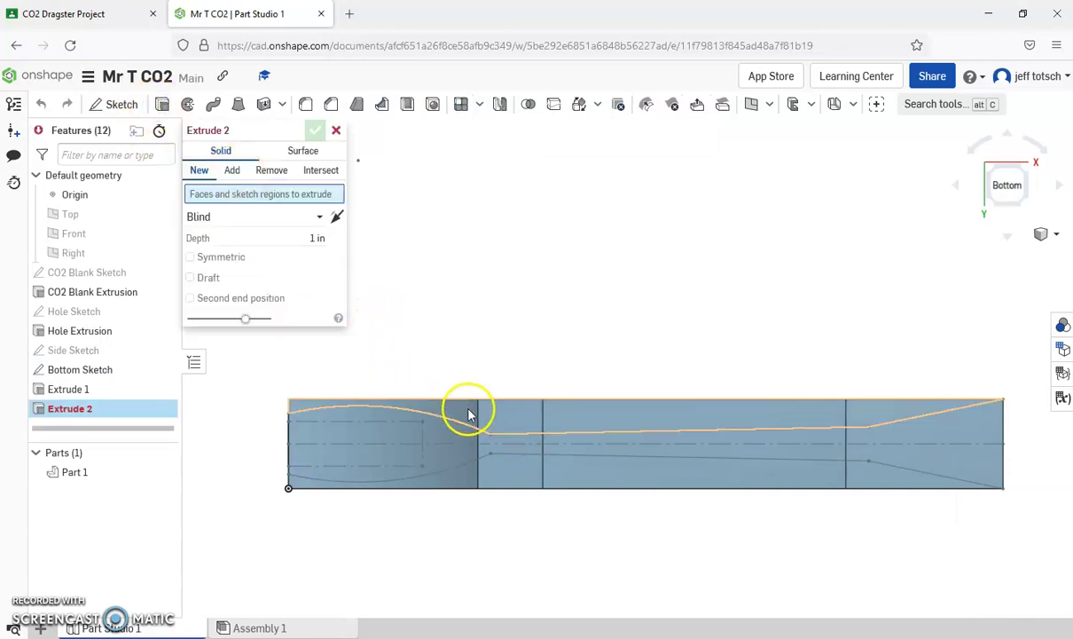
left_click(472, 411)
left_click(575, 479)
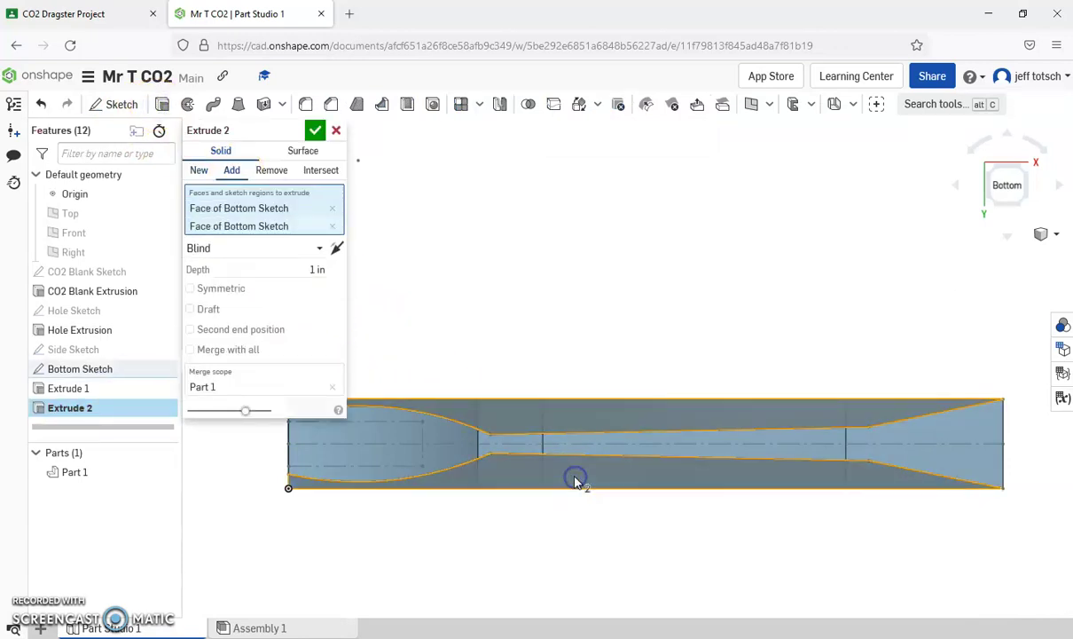
left_click(993, 171)
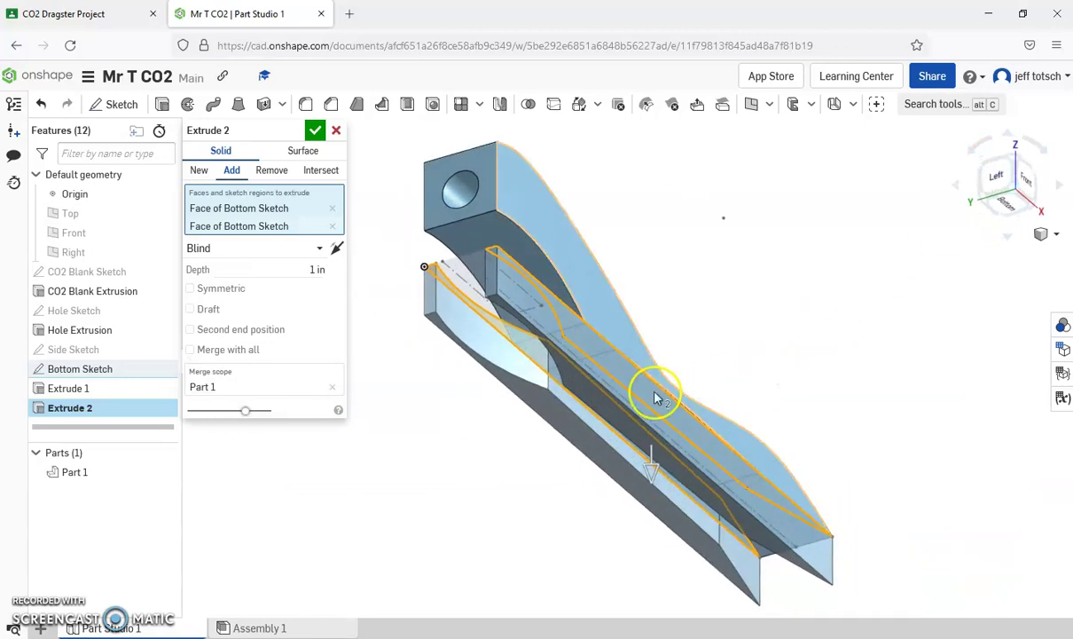
left_click(271, 170)
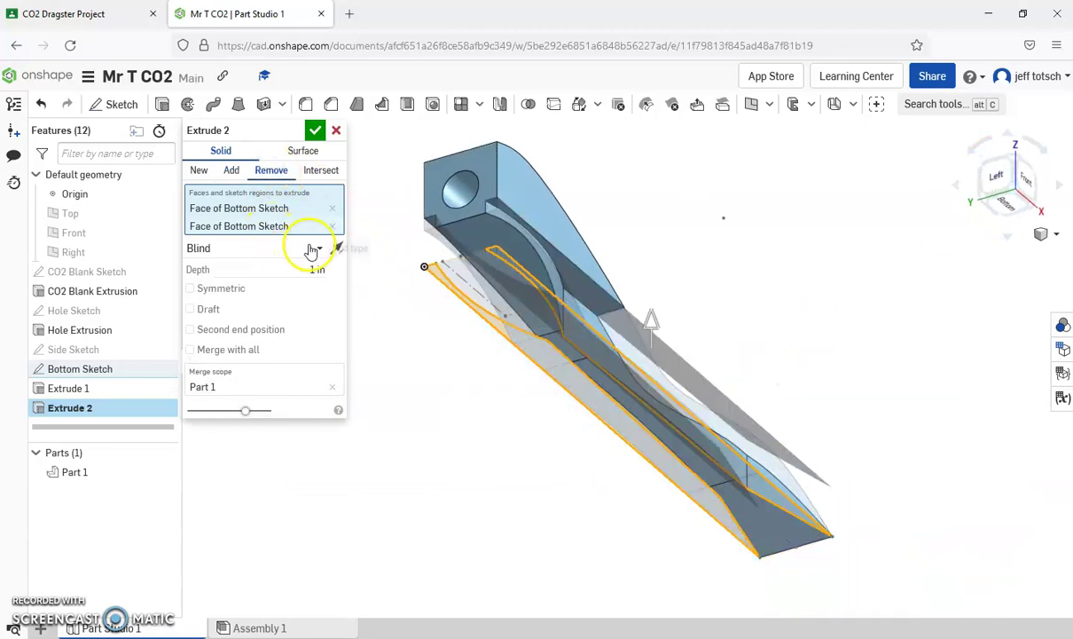
left_click(306, 248)
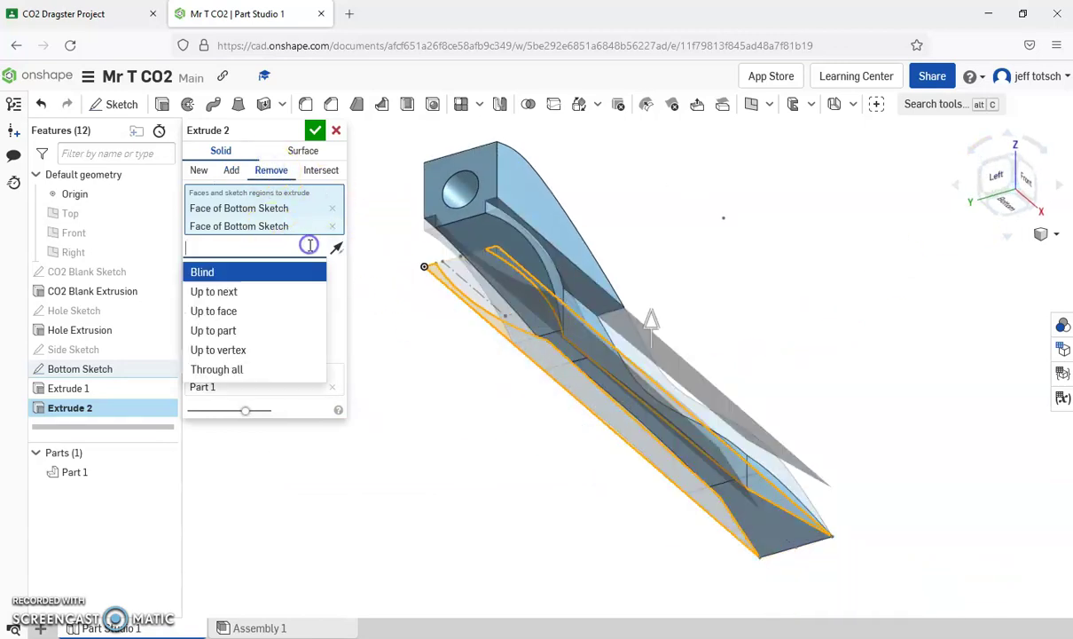
left_click(249, 371)
left_click(315, 130)
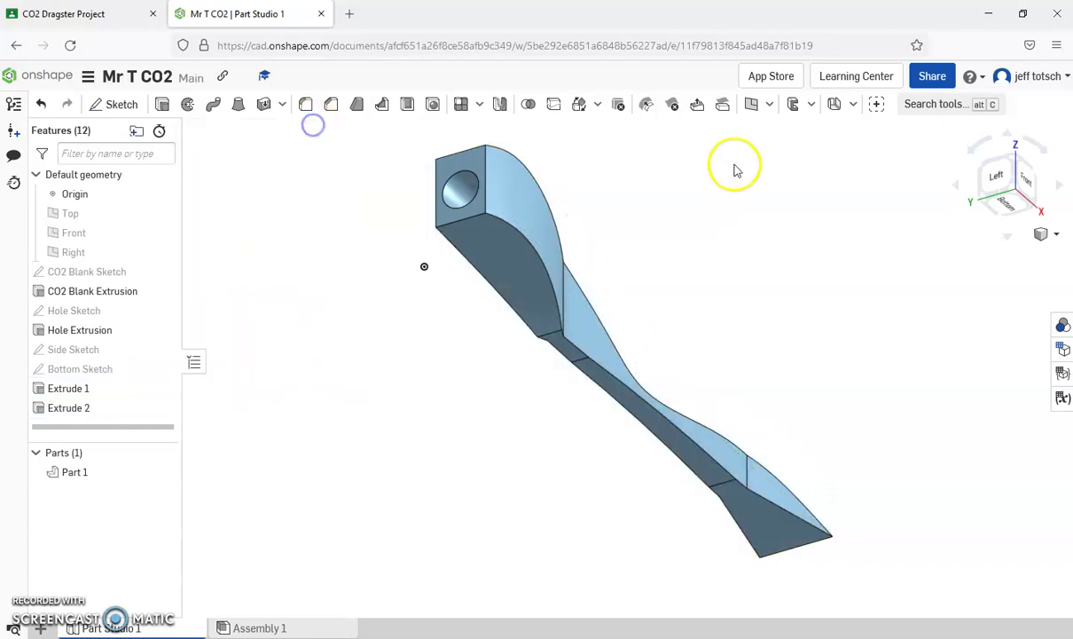
left_click(1013, 156)
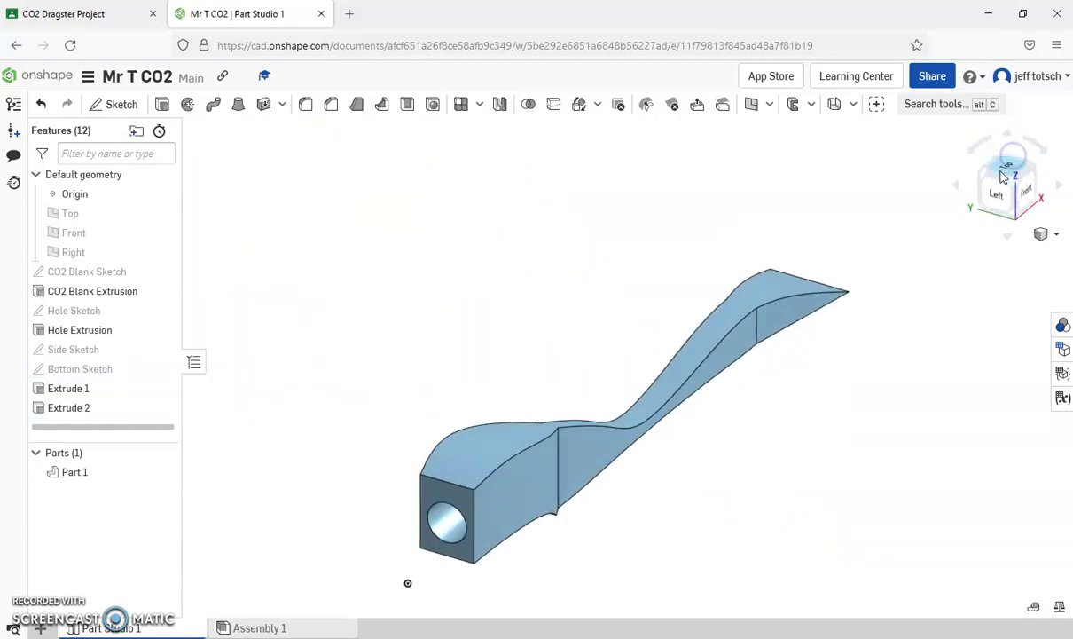
left_click(1017, 220)
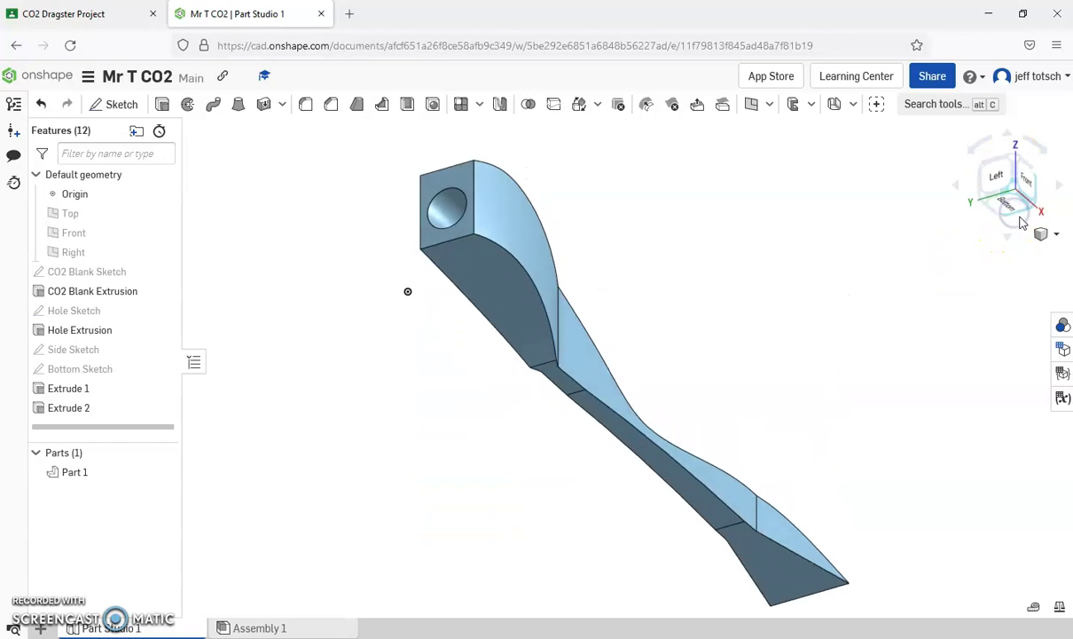
Reopen the Side Sketch and add a front axle circle dimensioned to 0.125 diameter
left_click_drag(1033, 180, 947, 211)
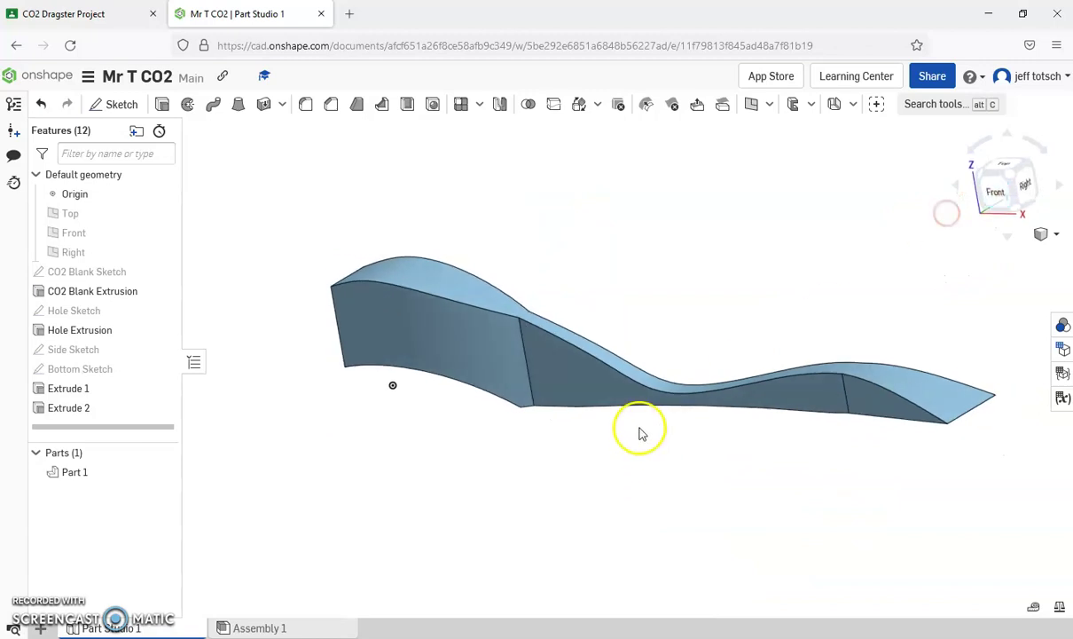
double_click(89, 350)
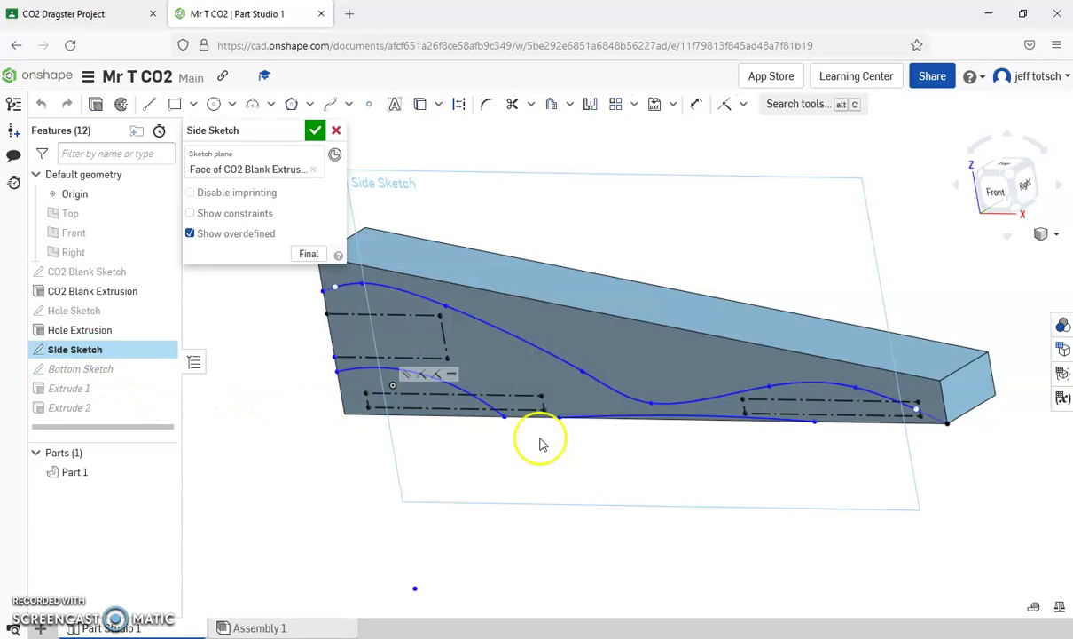
scroll(521, 410, "up", 5)
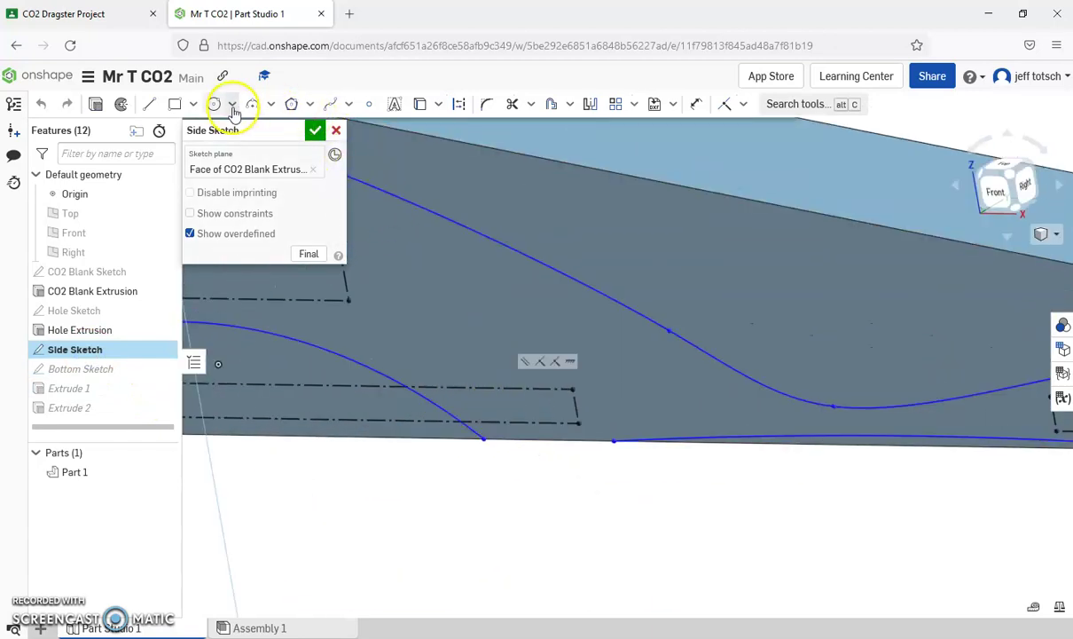
left_click(213, 104)
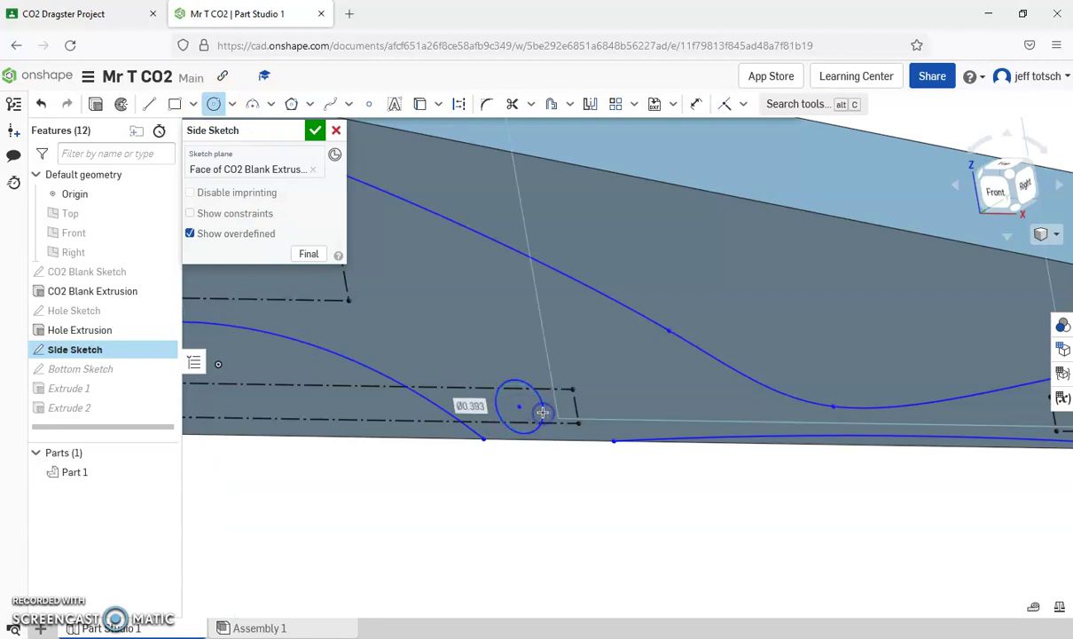
left_click(542, 409)
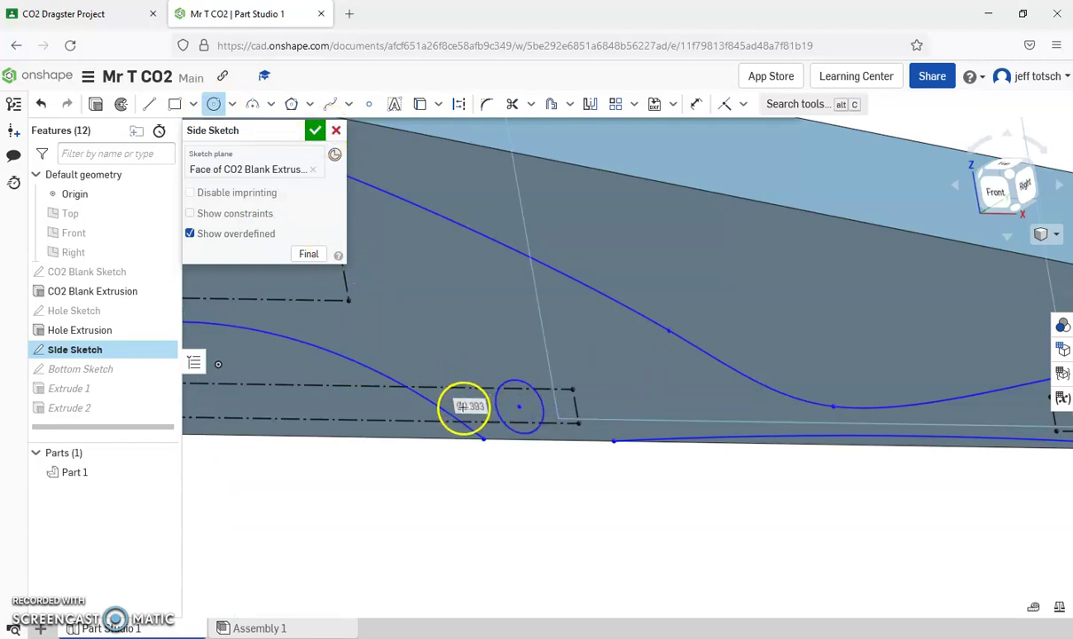
key("Escape")
left_click(496, 407)
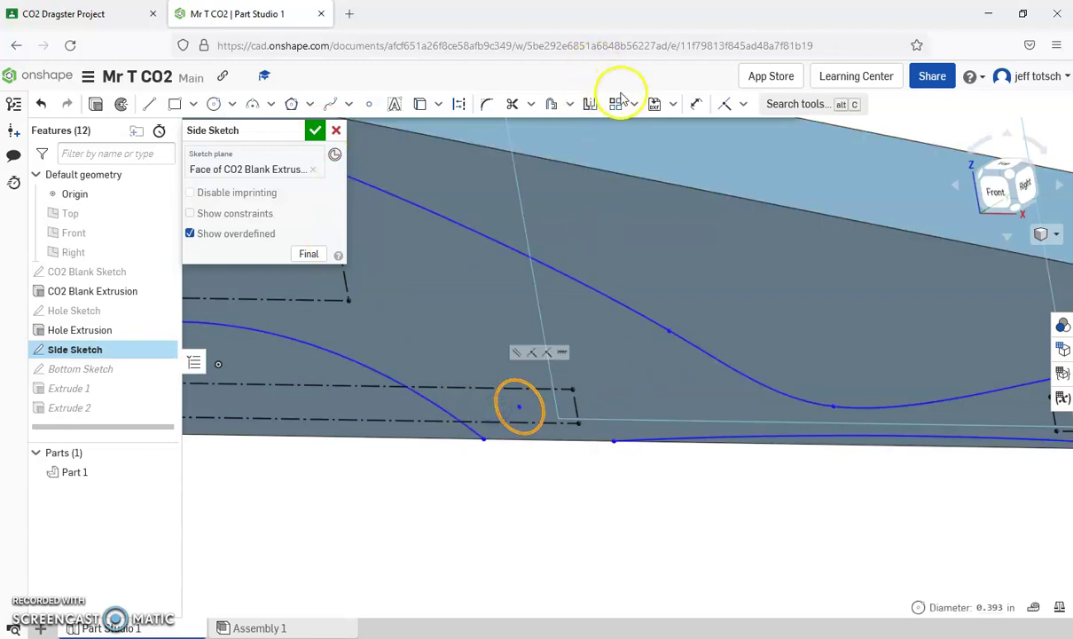
left_click(694, 104)
left_click(546, 411)
left_click(530, 336)
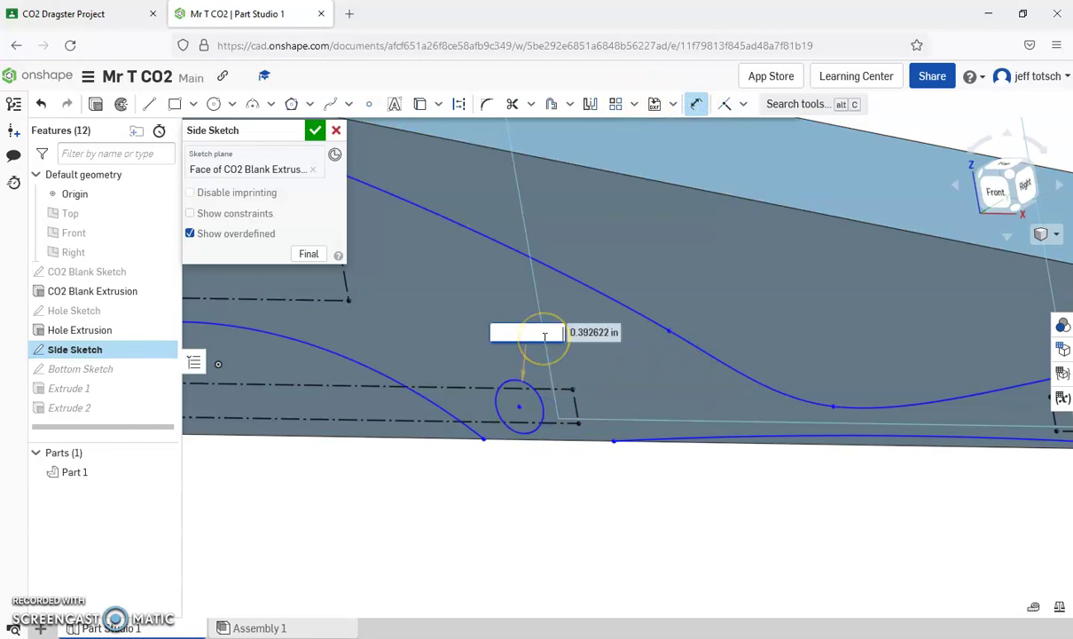
key("Return")
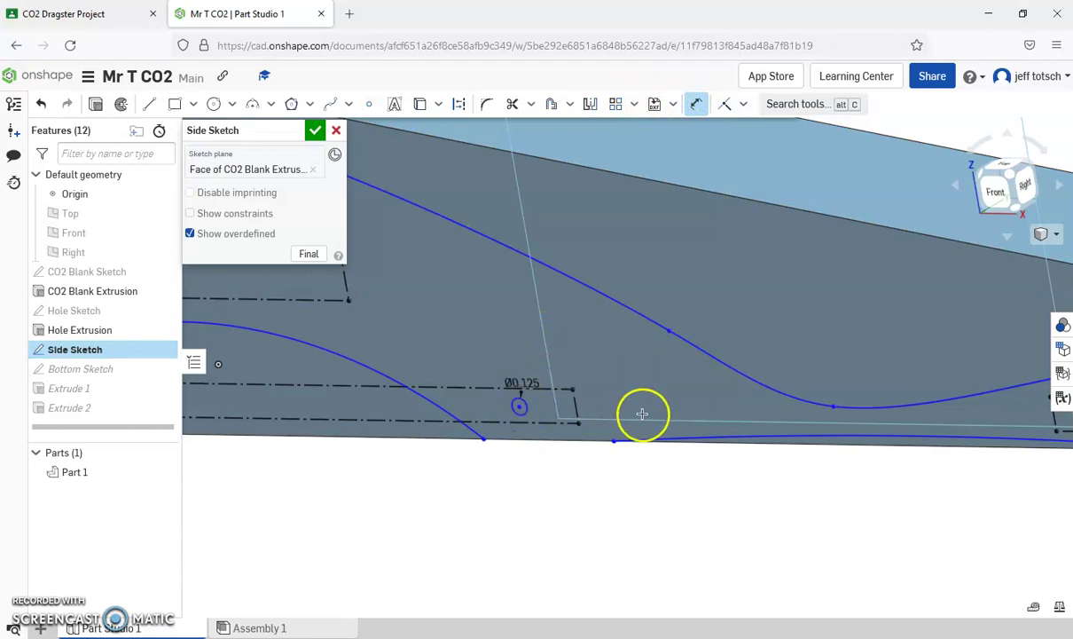
Add the rear axle circle at 0.125 diameter and close the sketch
scroll(719, 424, "down", 3)
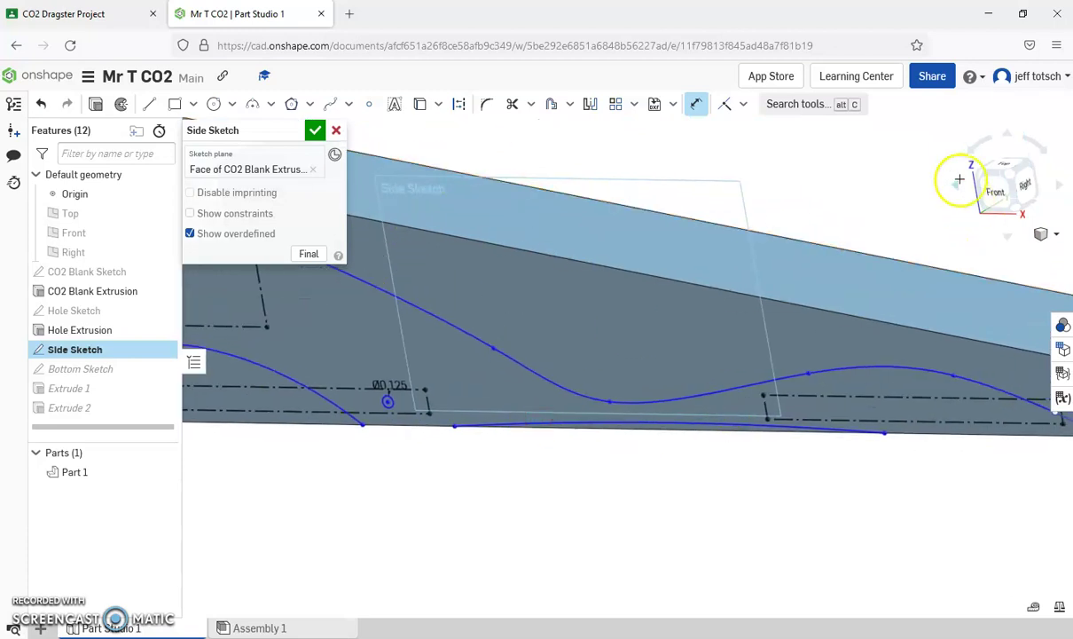
left_click(995, 190)
scroll(929, 423, "up", 1)
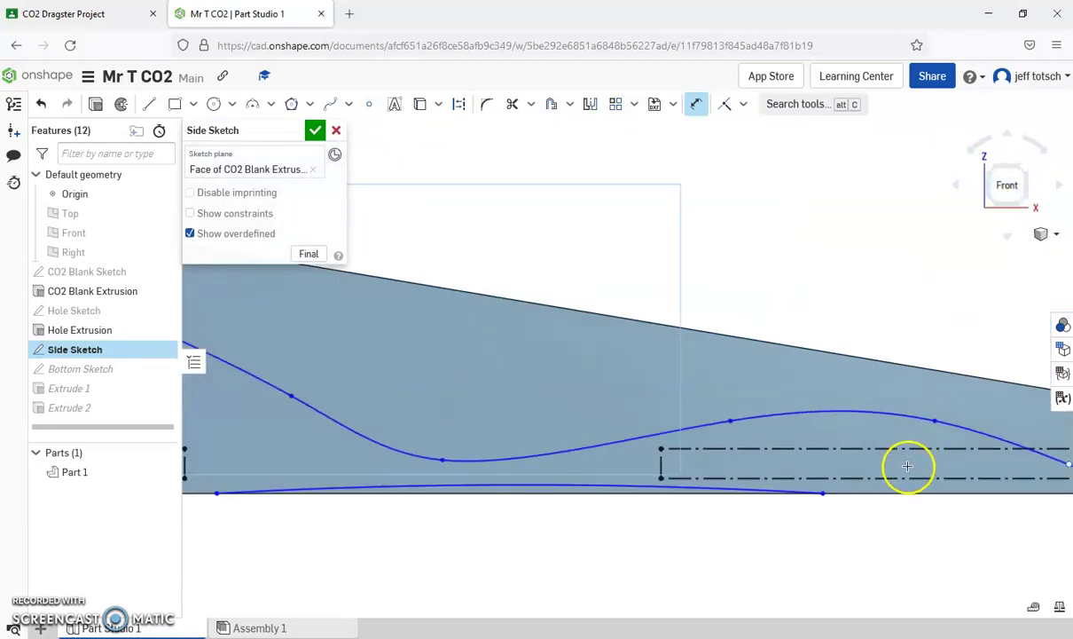
middle_click_drag(890, 466, 832, 441)
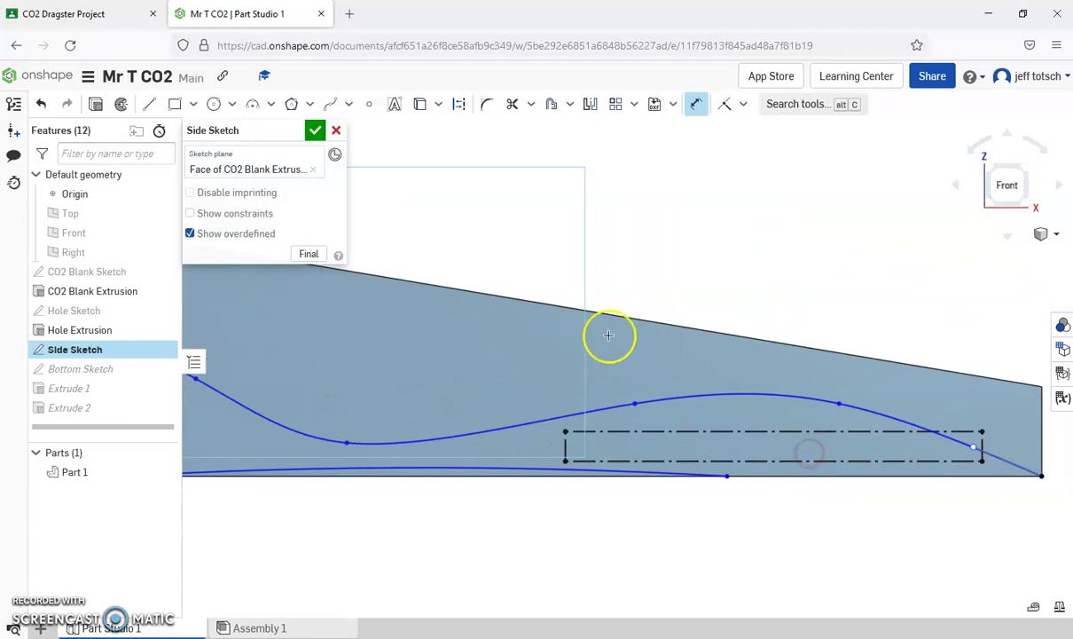
left_click(214, 104)
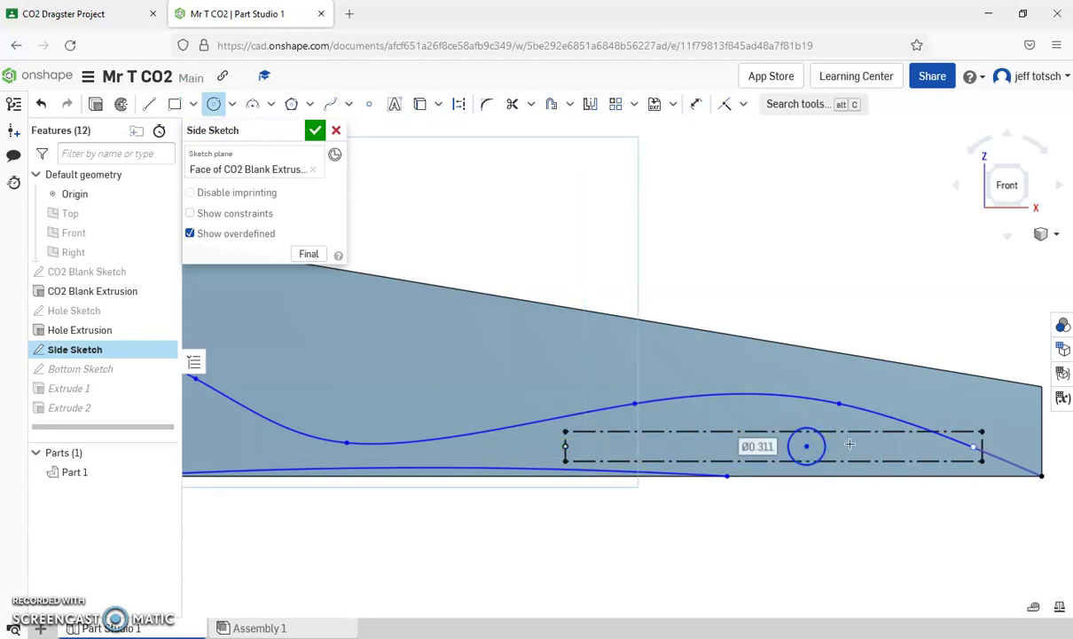
left_click(849, 444)
type(".125")
key("Return")
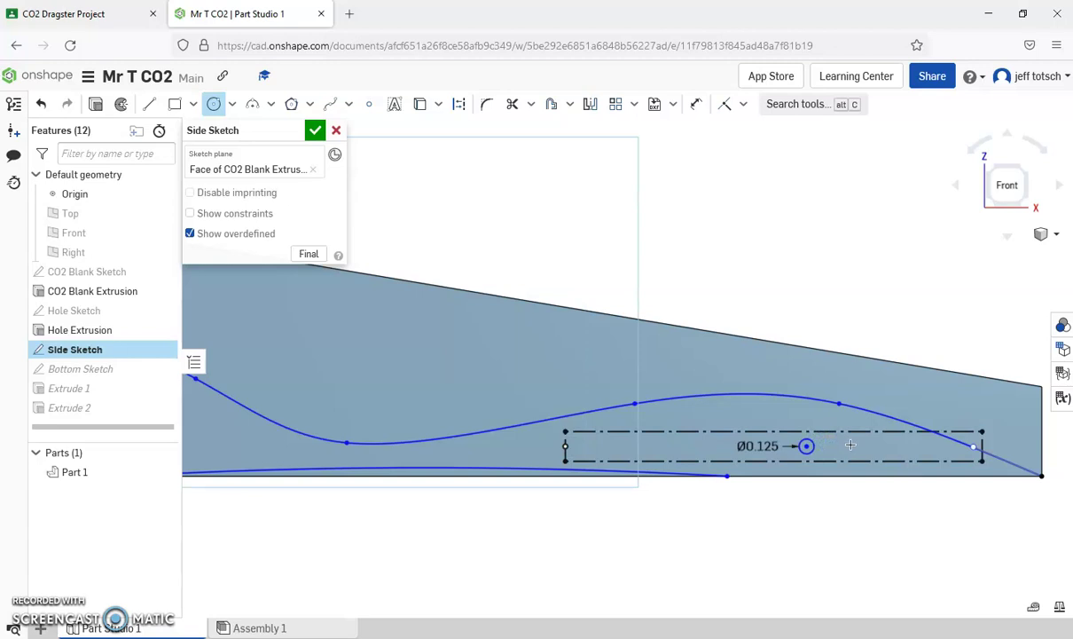
scroll(854, 454, "down", 3)
left_click(315, 130)
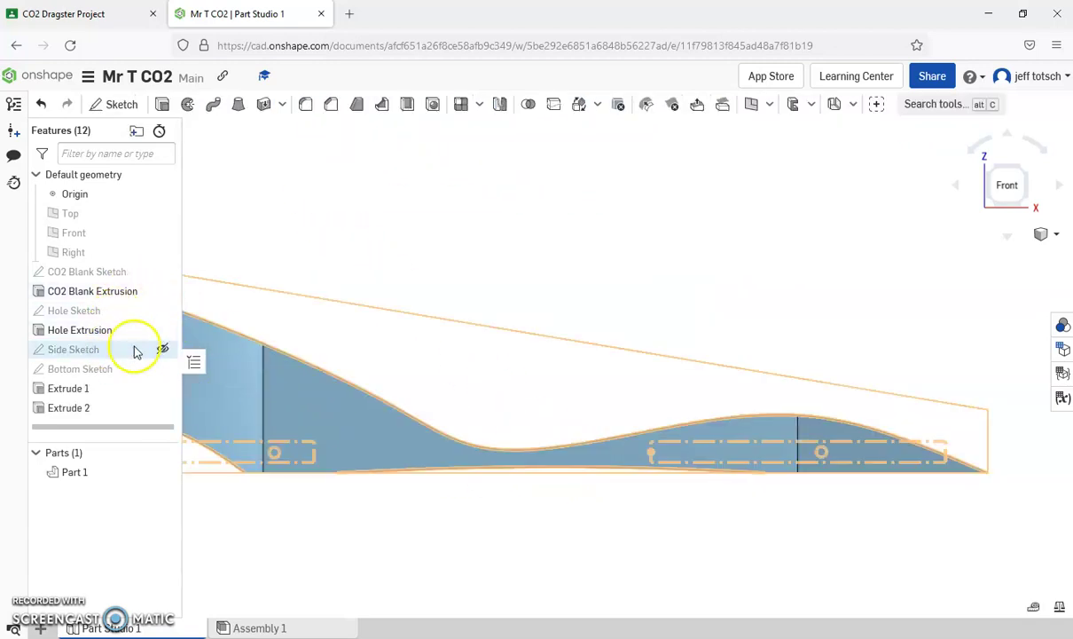
Show the Side Sketch again and select the front and rear axle circles for an extrusion
left_click(162, 353)
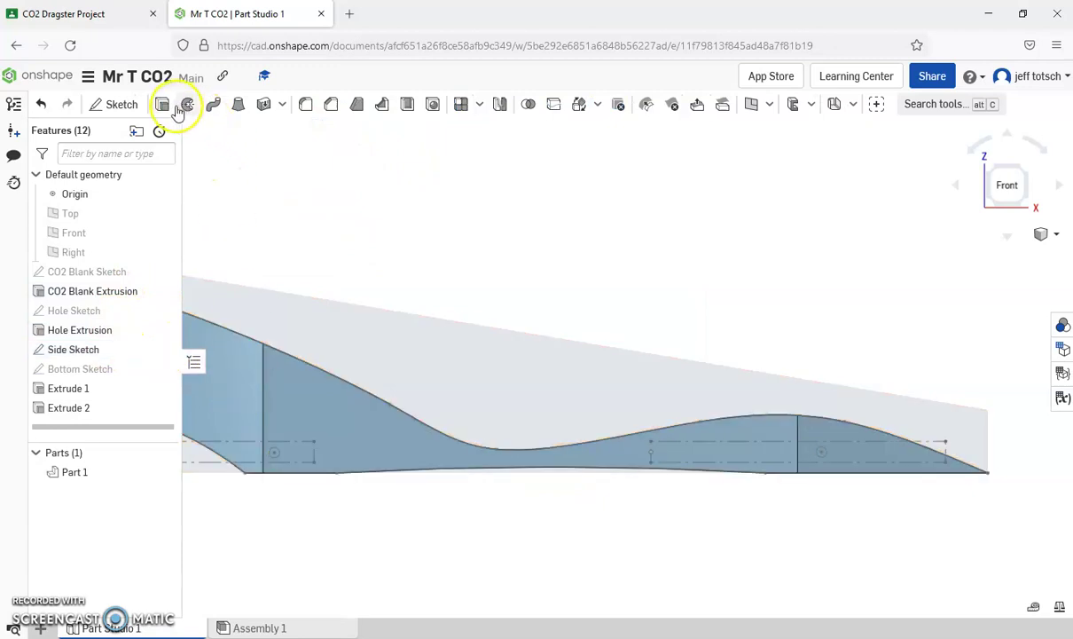
left_click(276, 450)
scroll(276, 450, "up", 2)
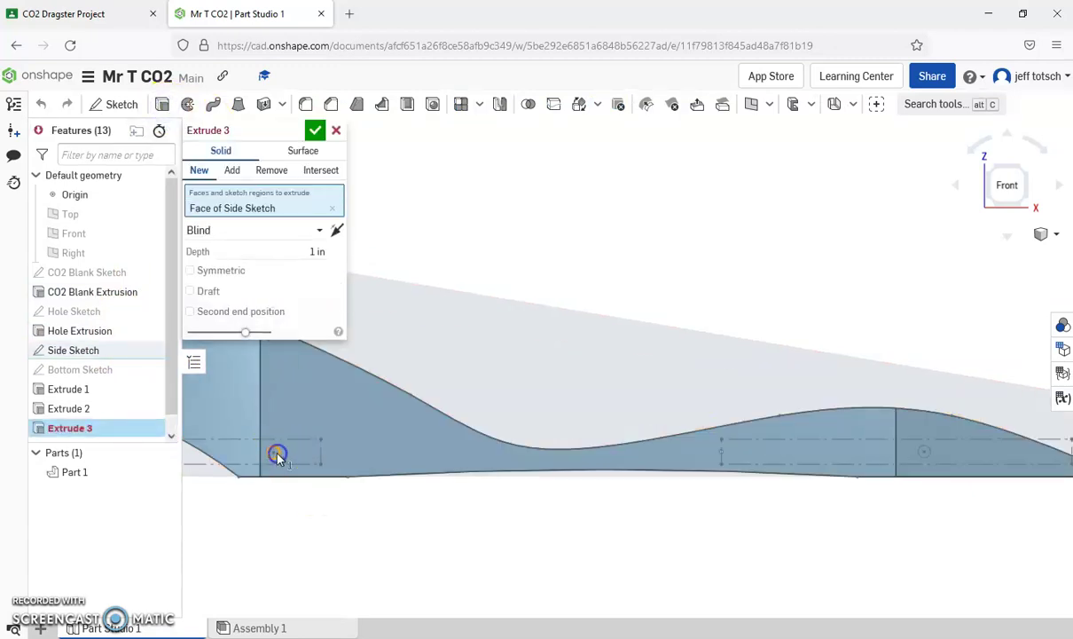
left_click(927, 454)
scroll(923, 520, "down", 3)
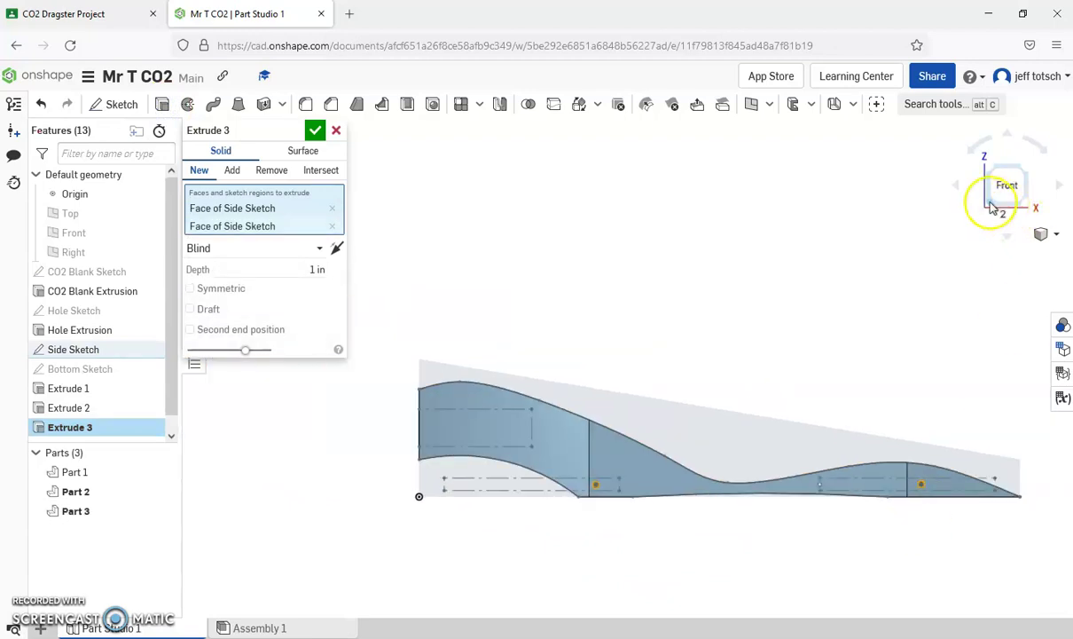
left_click(1020, 204)
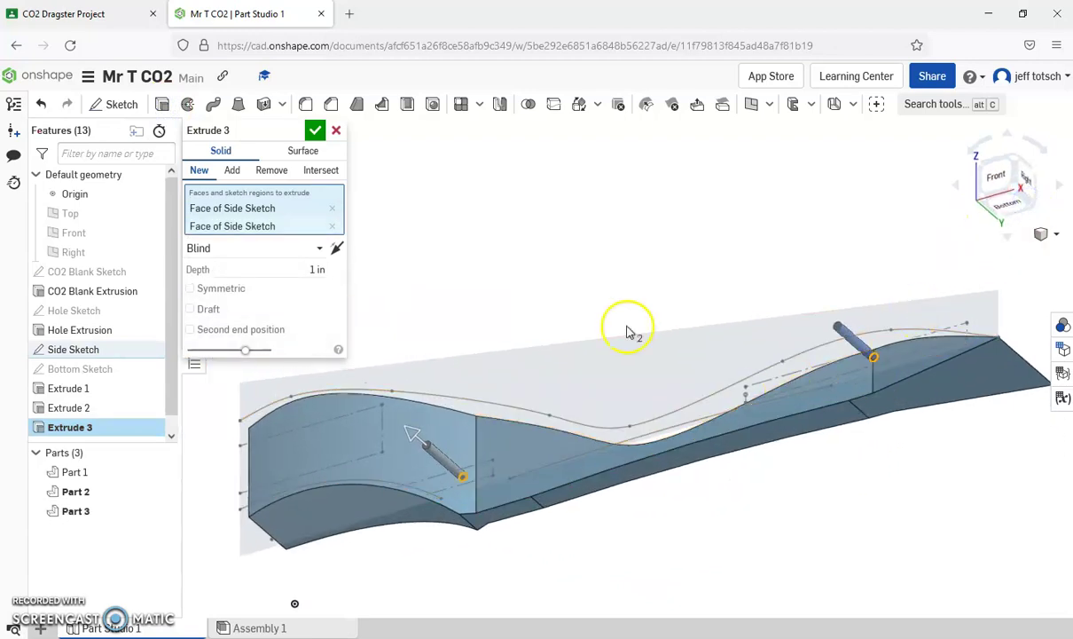
Set the extrusion to Remove with a Through all end type to cut both holes
left_click(272, 171)
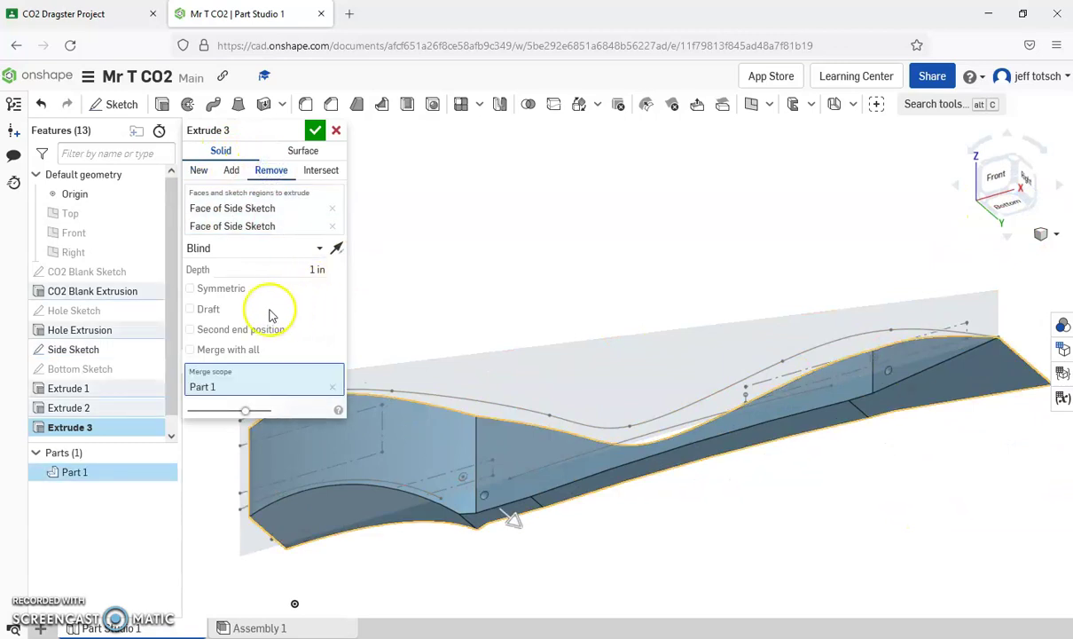
left_click(319, 245)
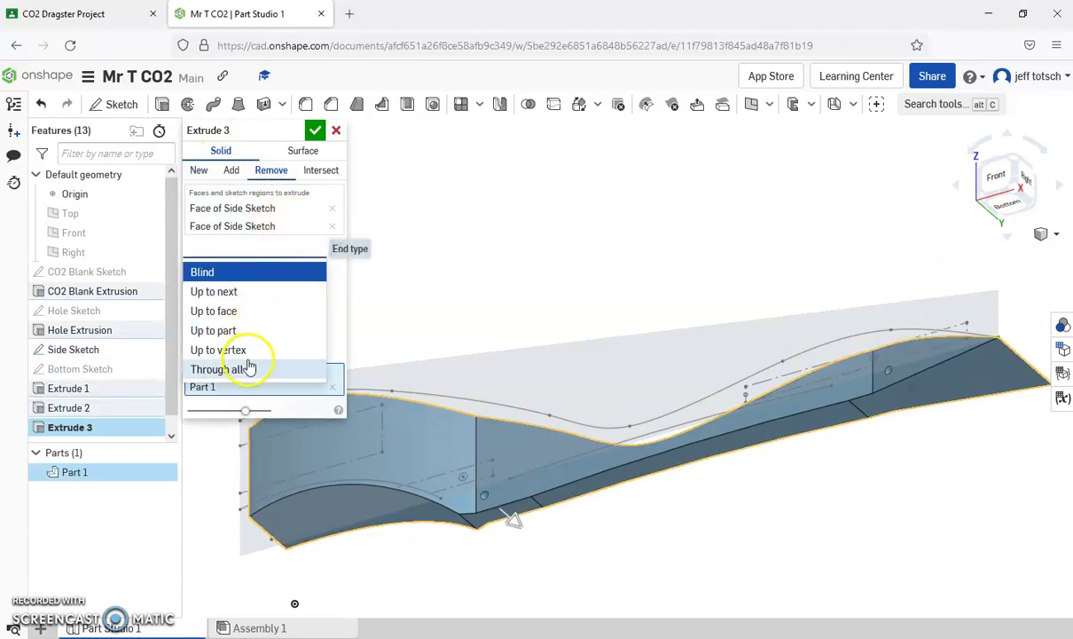
left_click(248, 363)
left_click(315, 130)
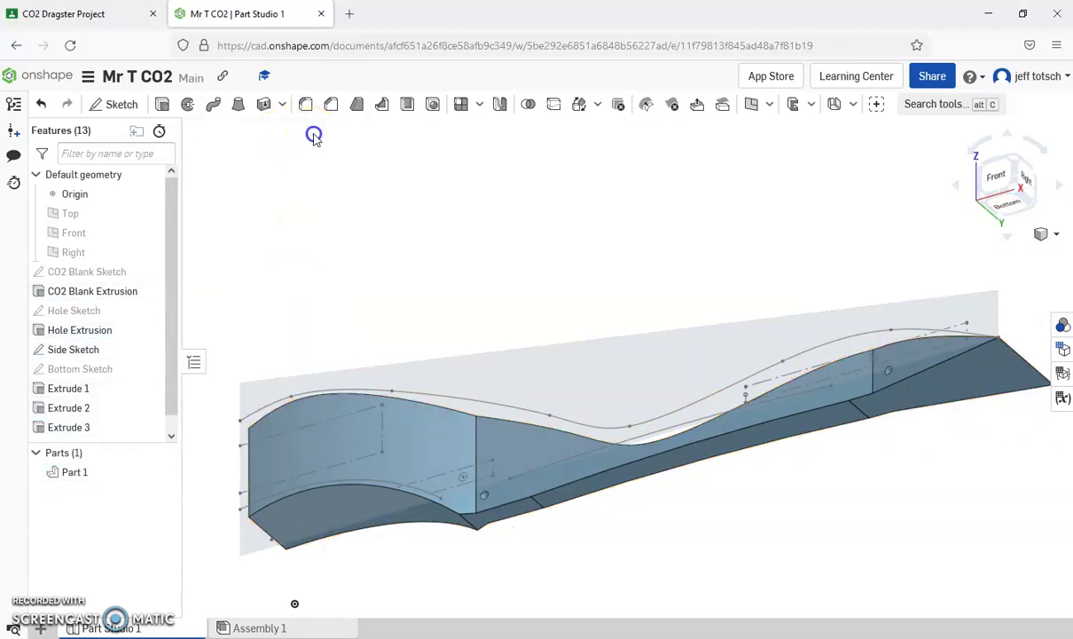
left_click(1020, 171)
scroll(828, 364, "up", 5)
scroll(824, 381, "down", 3)
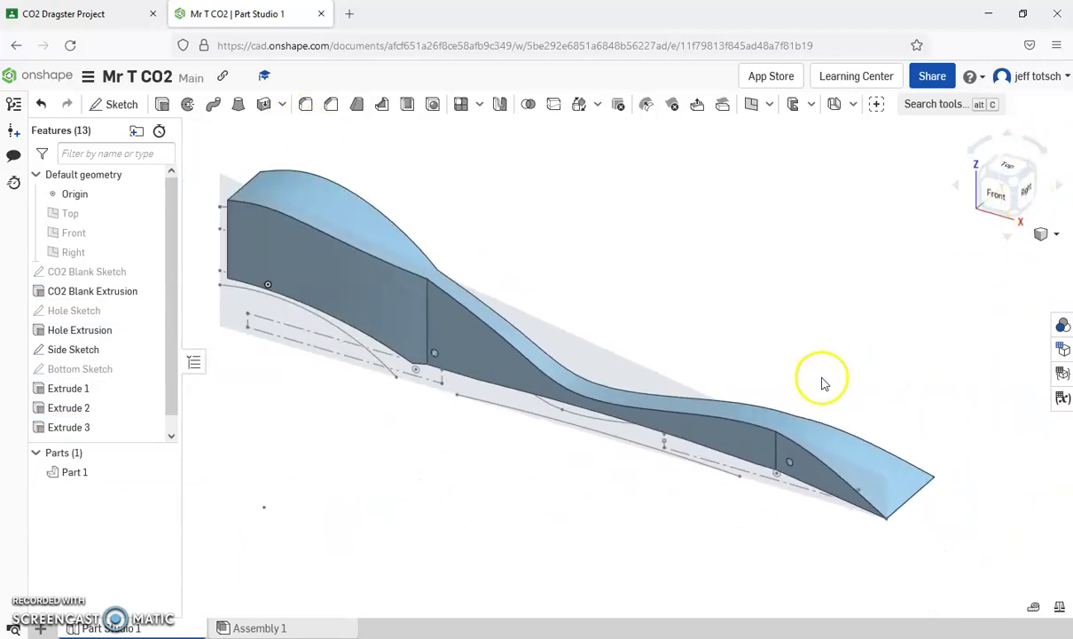
scroll(823, 384, "down", 2)
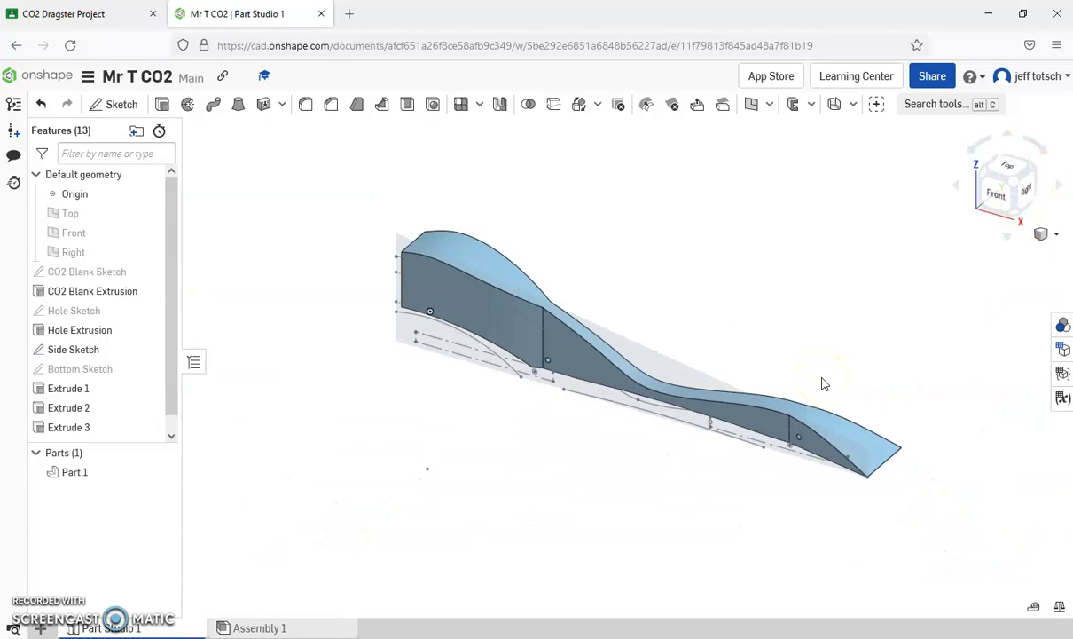